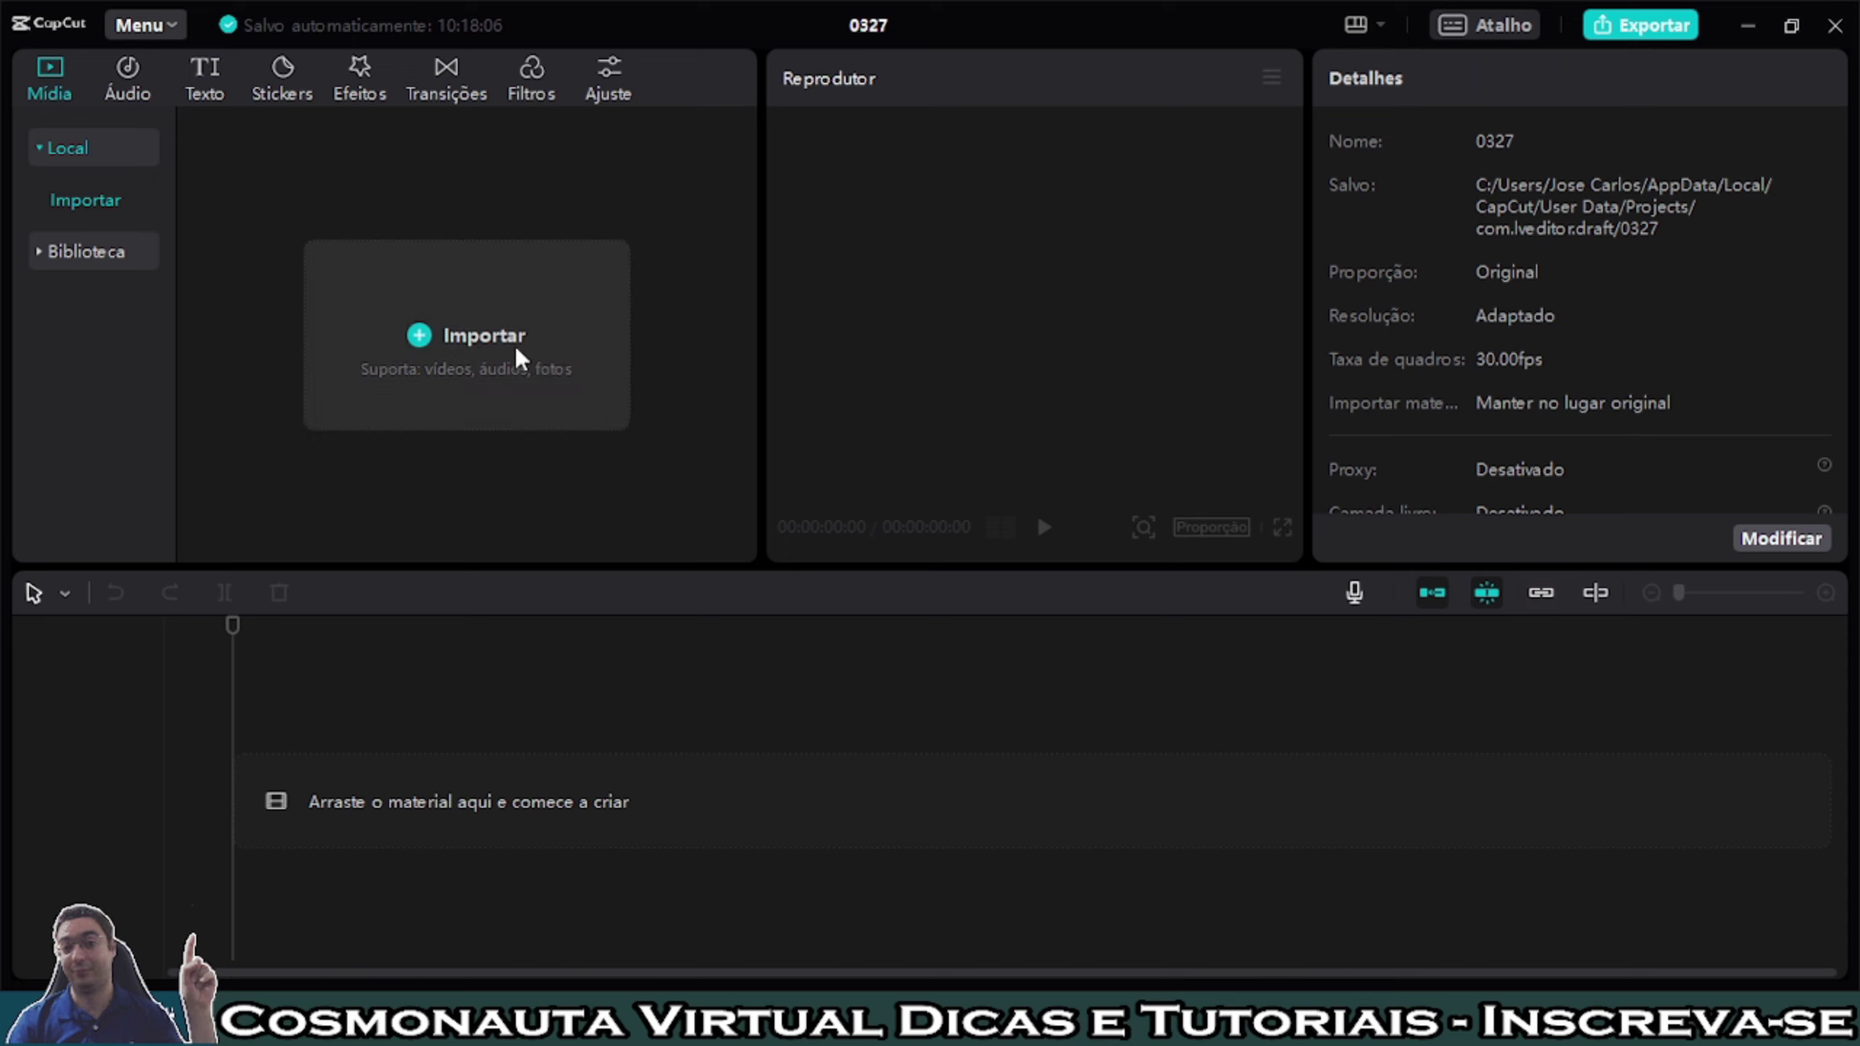
- Import the video Cars - 1900.mp4 from the Pixabay folder and add it to the timeline
left_click(476, 352)
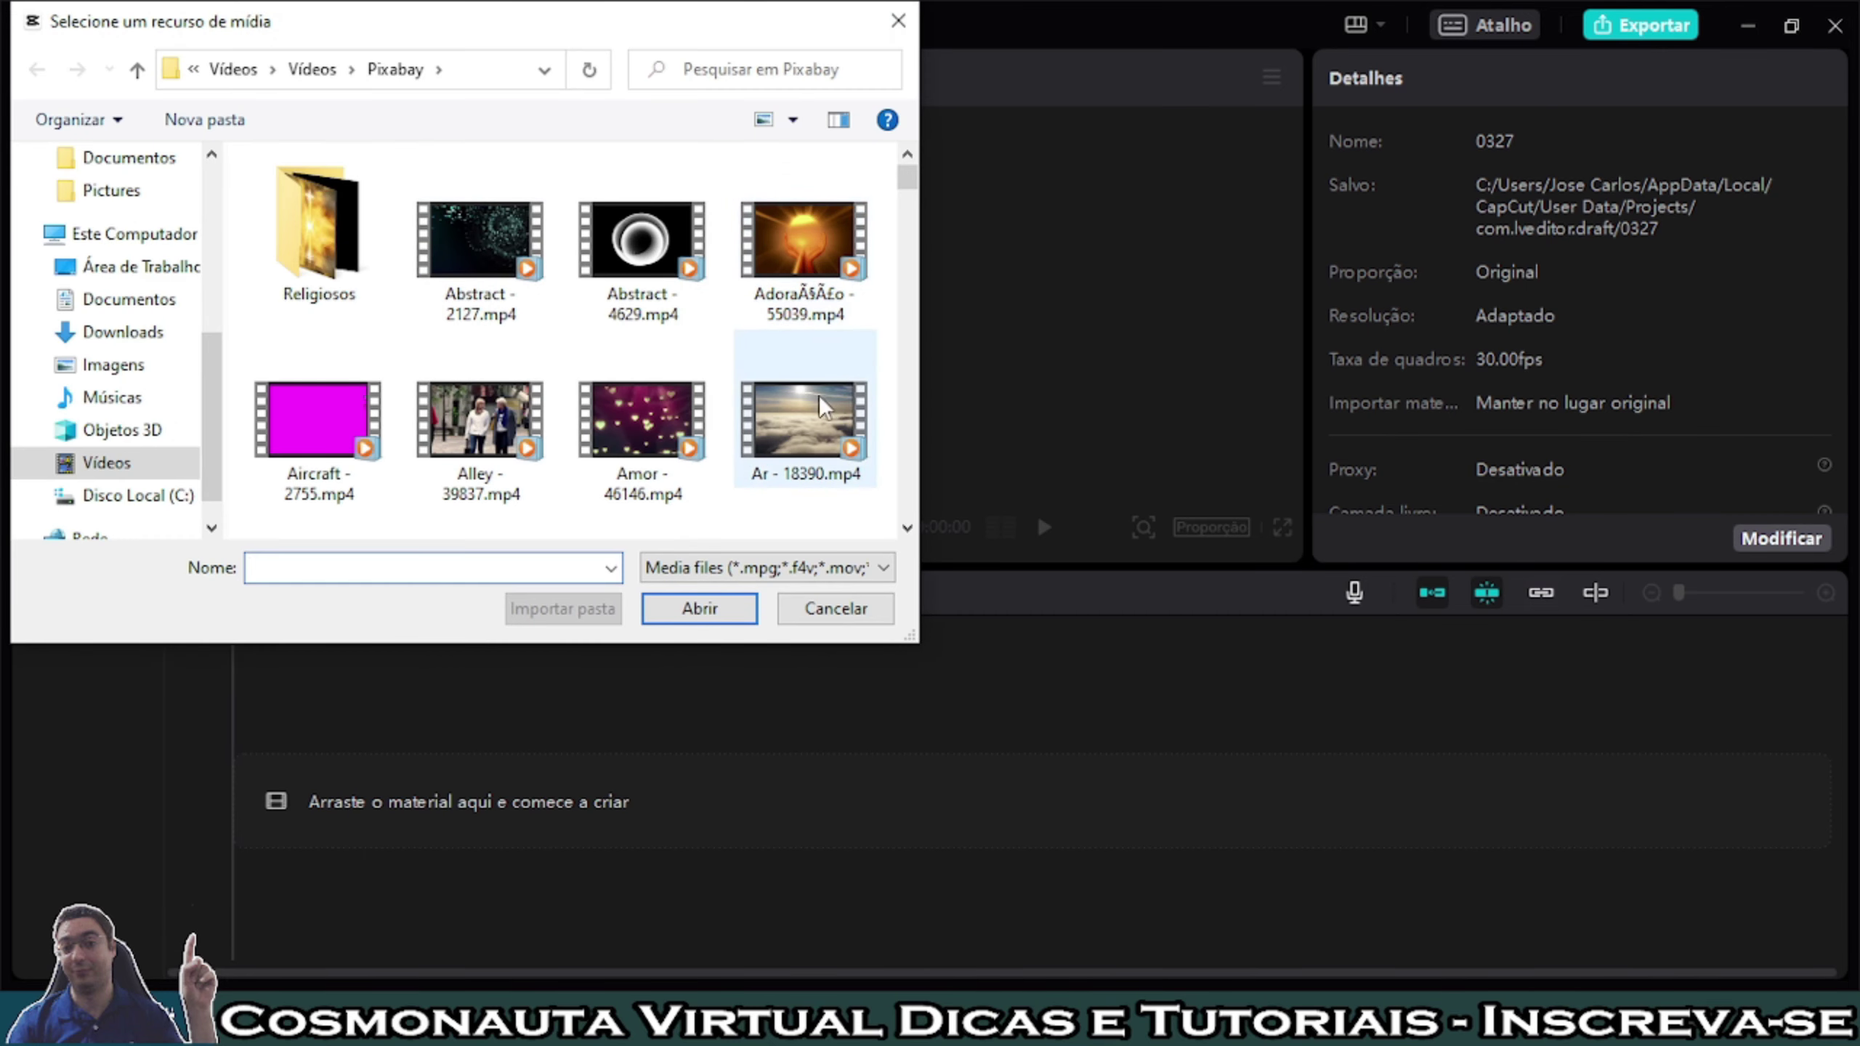
left_click_drag(918, 187, 901, 257)
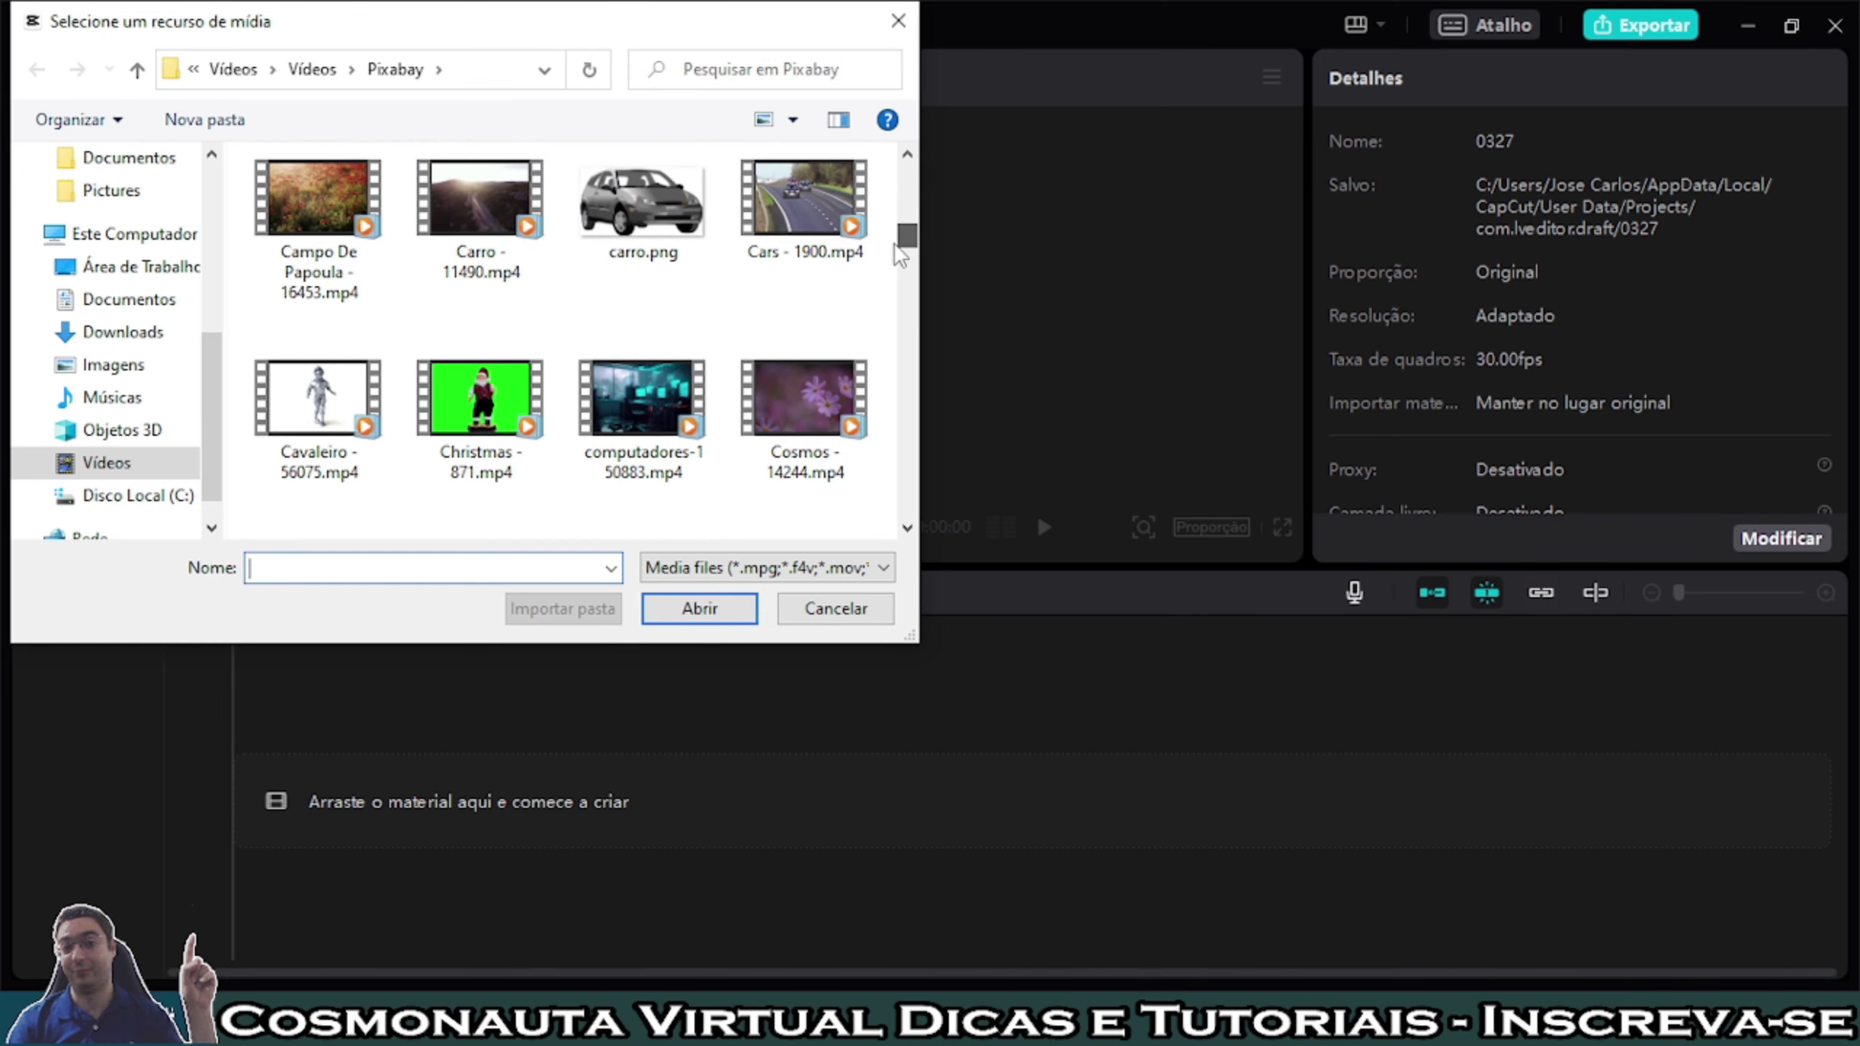
left_click(798, 219)
left_click(699, 609)
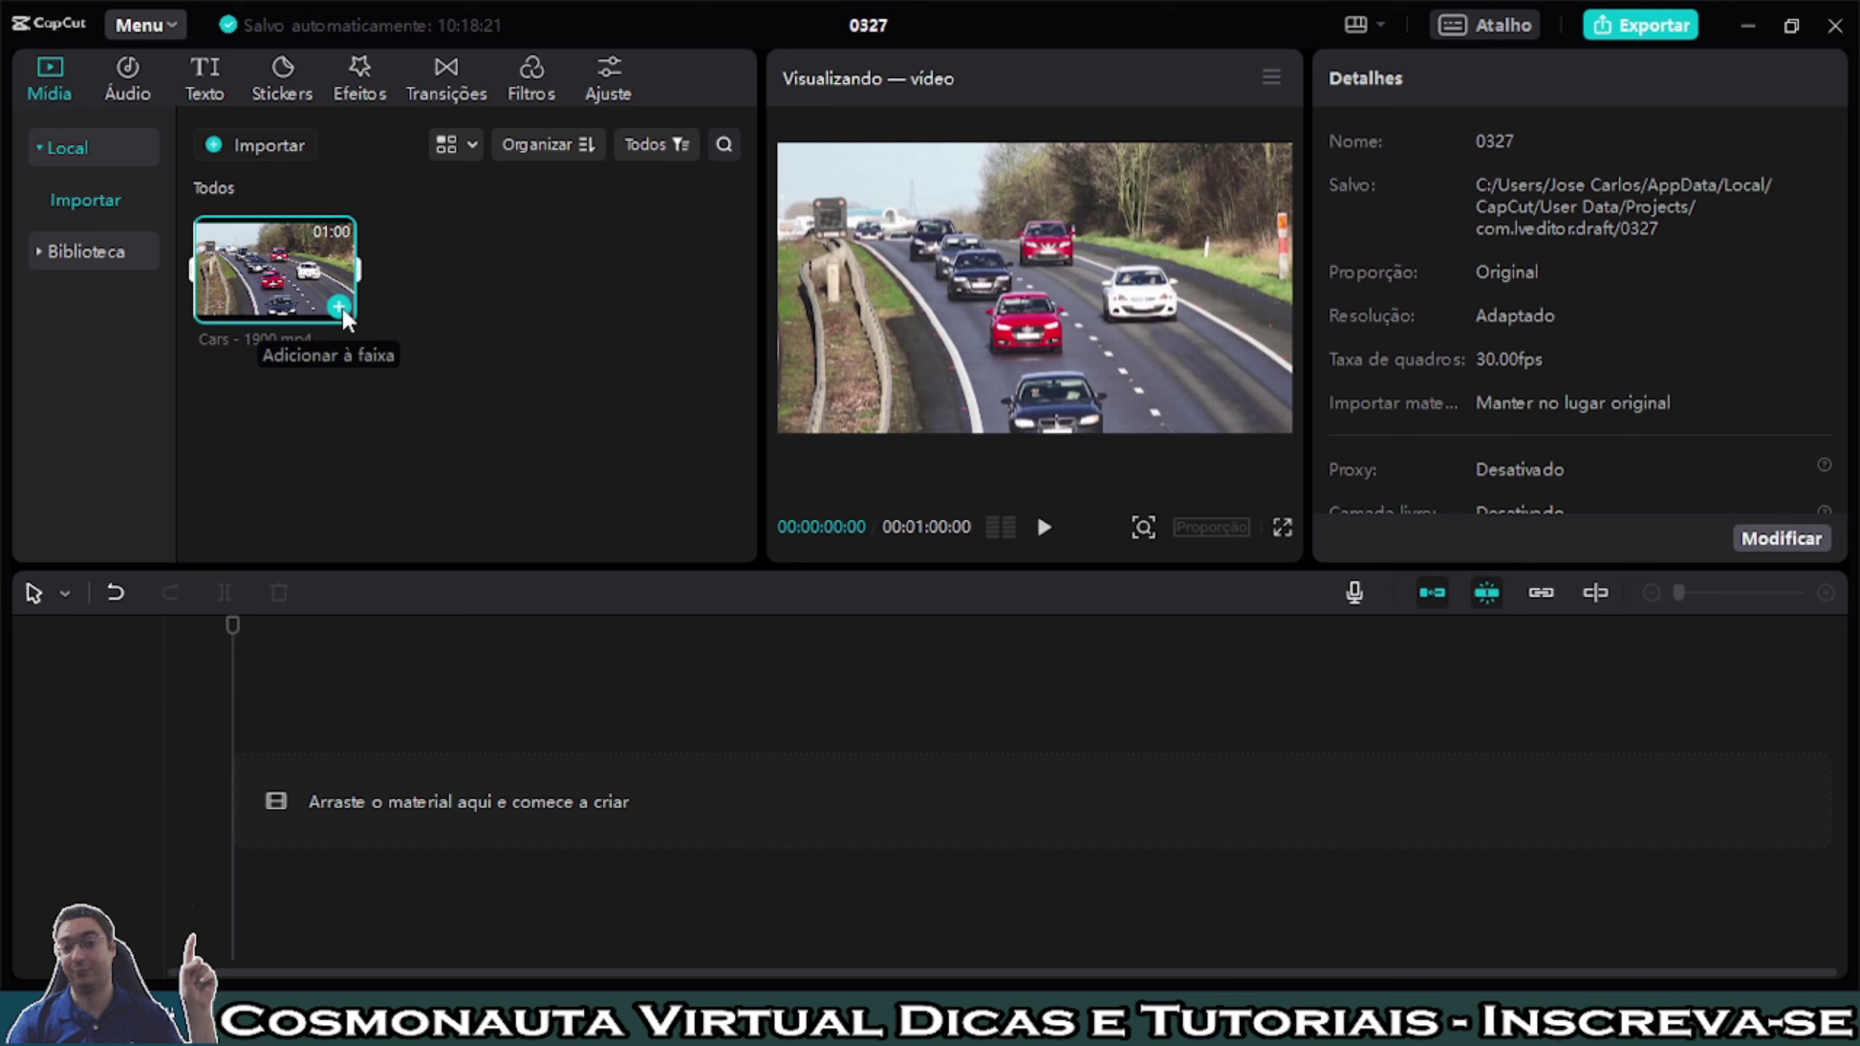
left_click(339, 307)
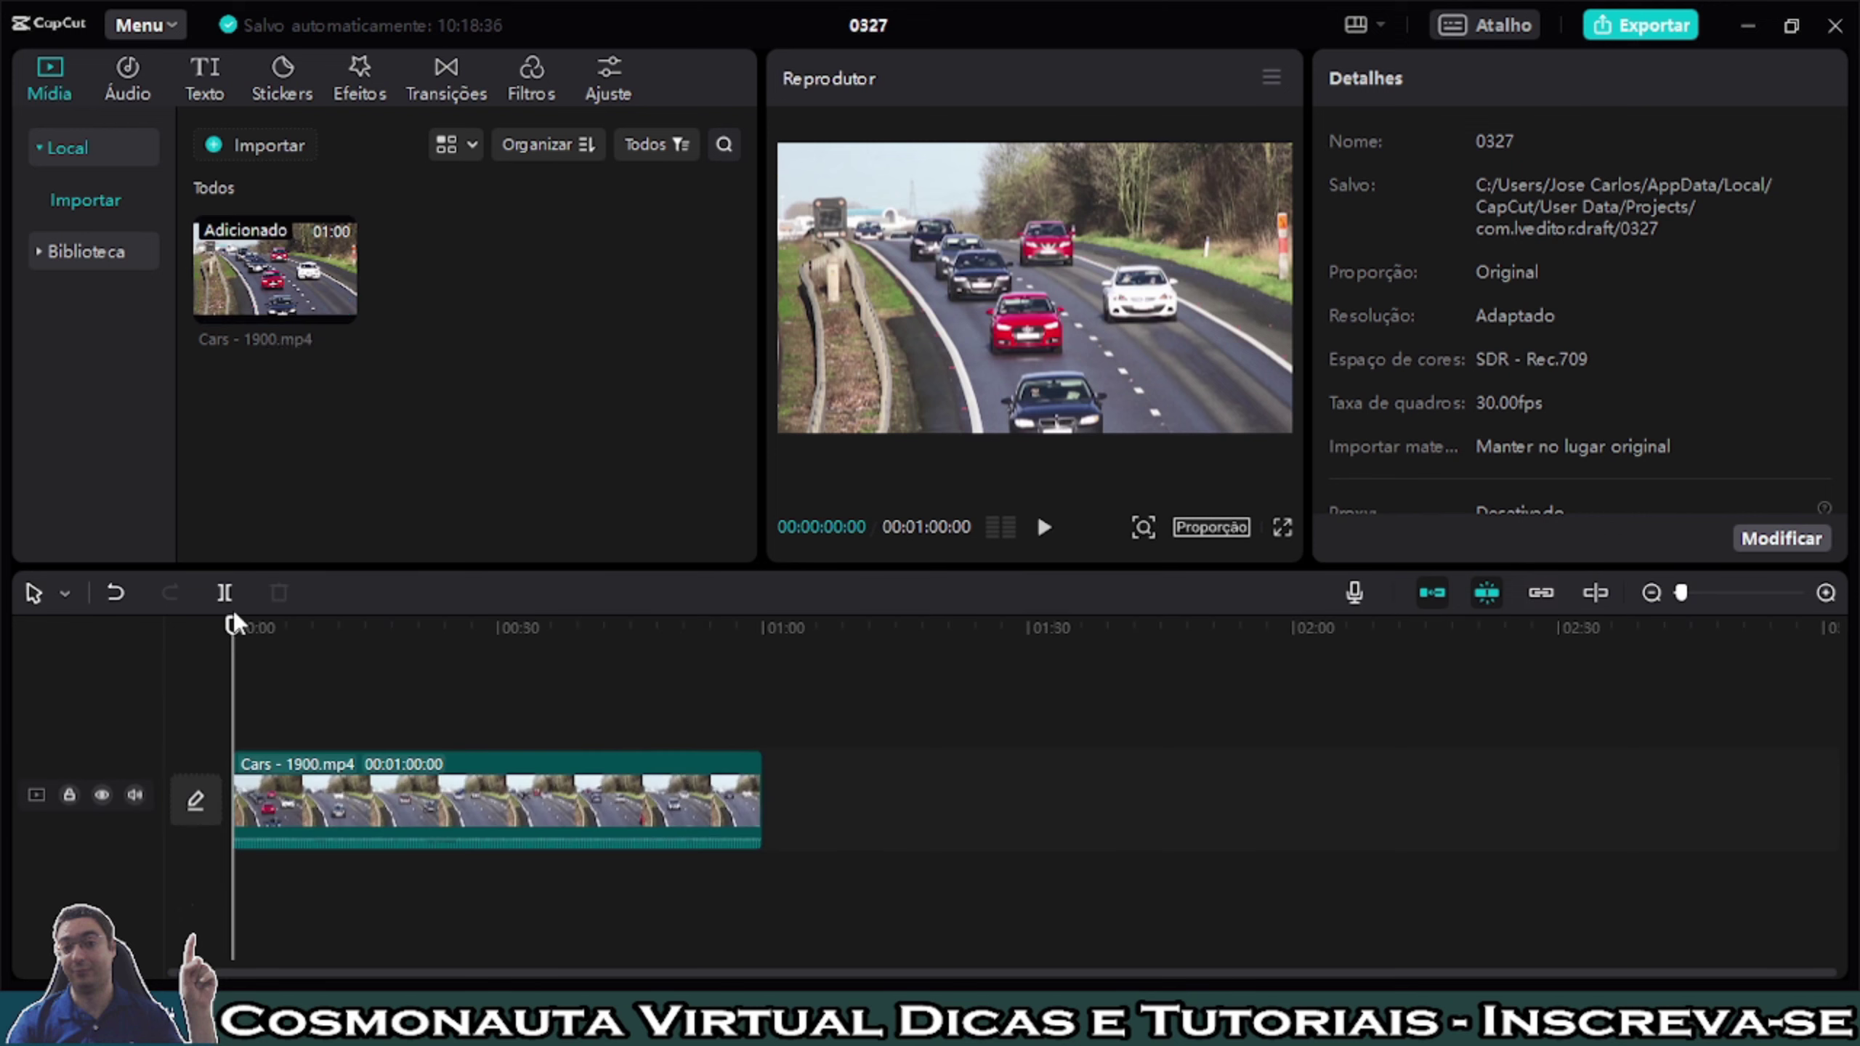
- Split the Cars - 1900.mp4 clip at 00:00:06:28, 00:00:14:10 and 00:00:27:27
left_click(317, 783)
left_click_drag(231, 624, 294, 624)
key("ctrl+b")
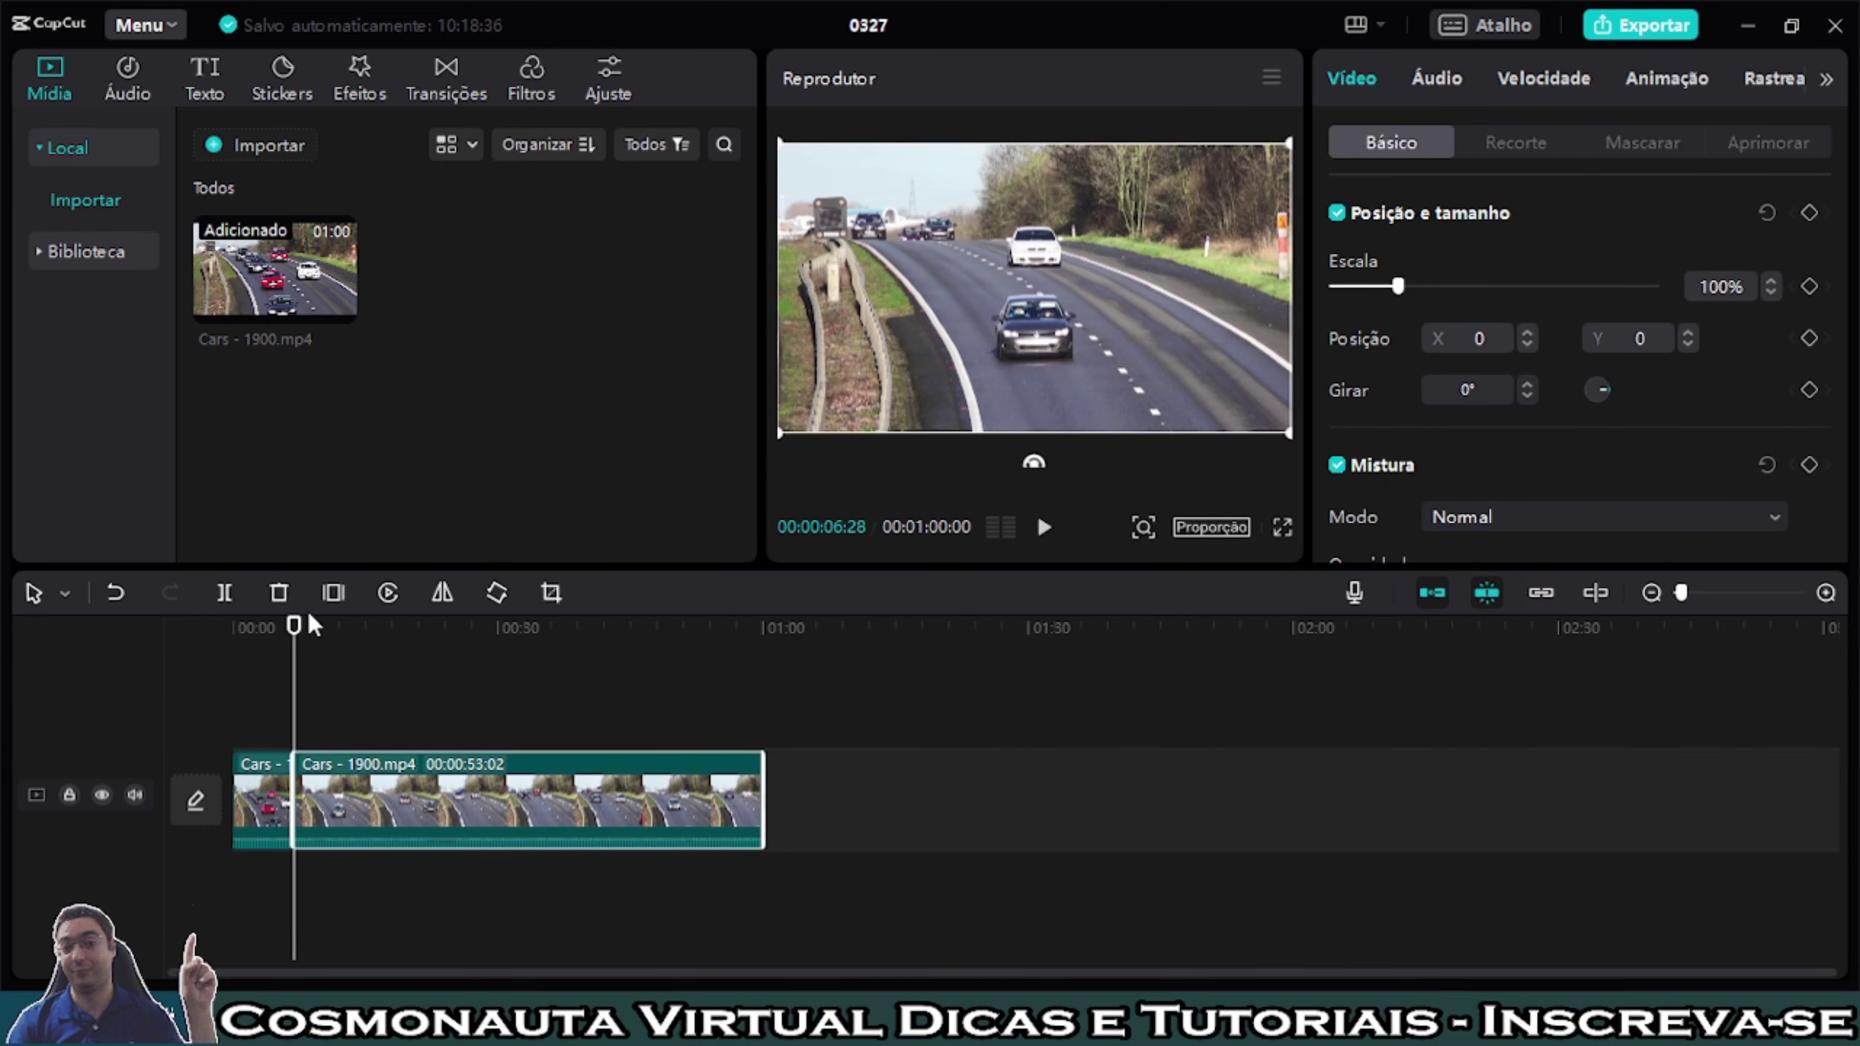
left_click_drag(295, 646, 359, 635)
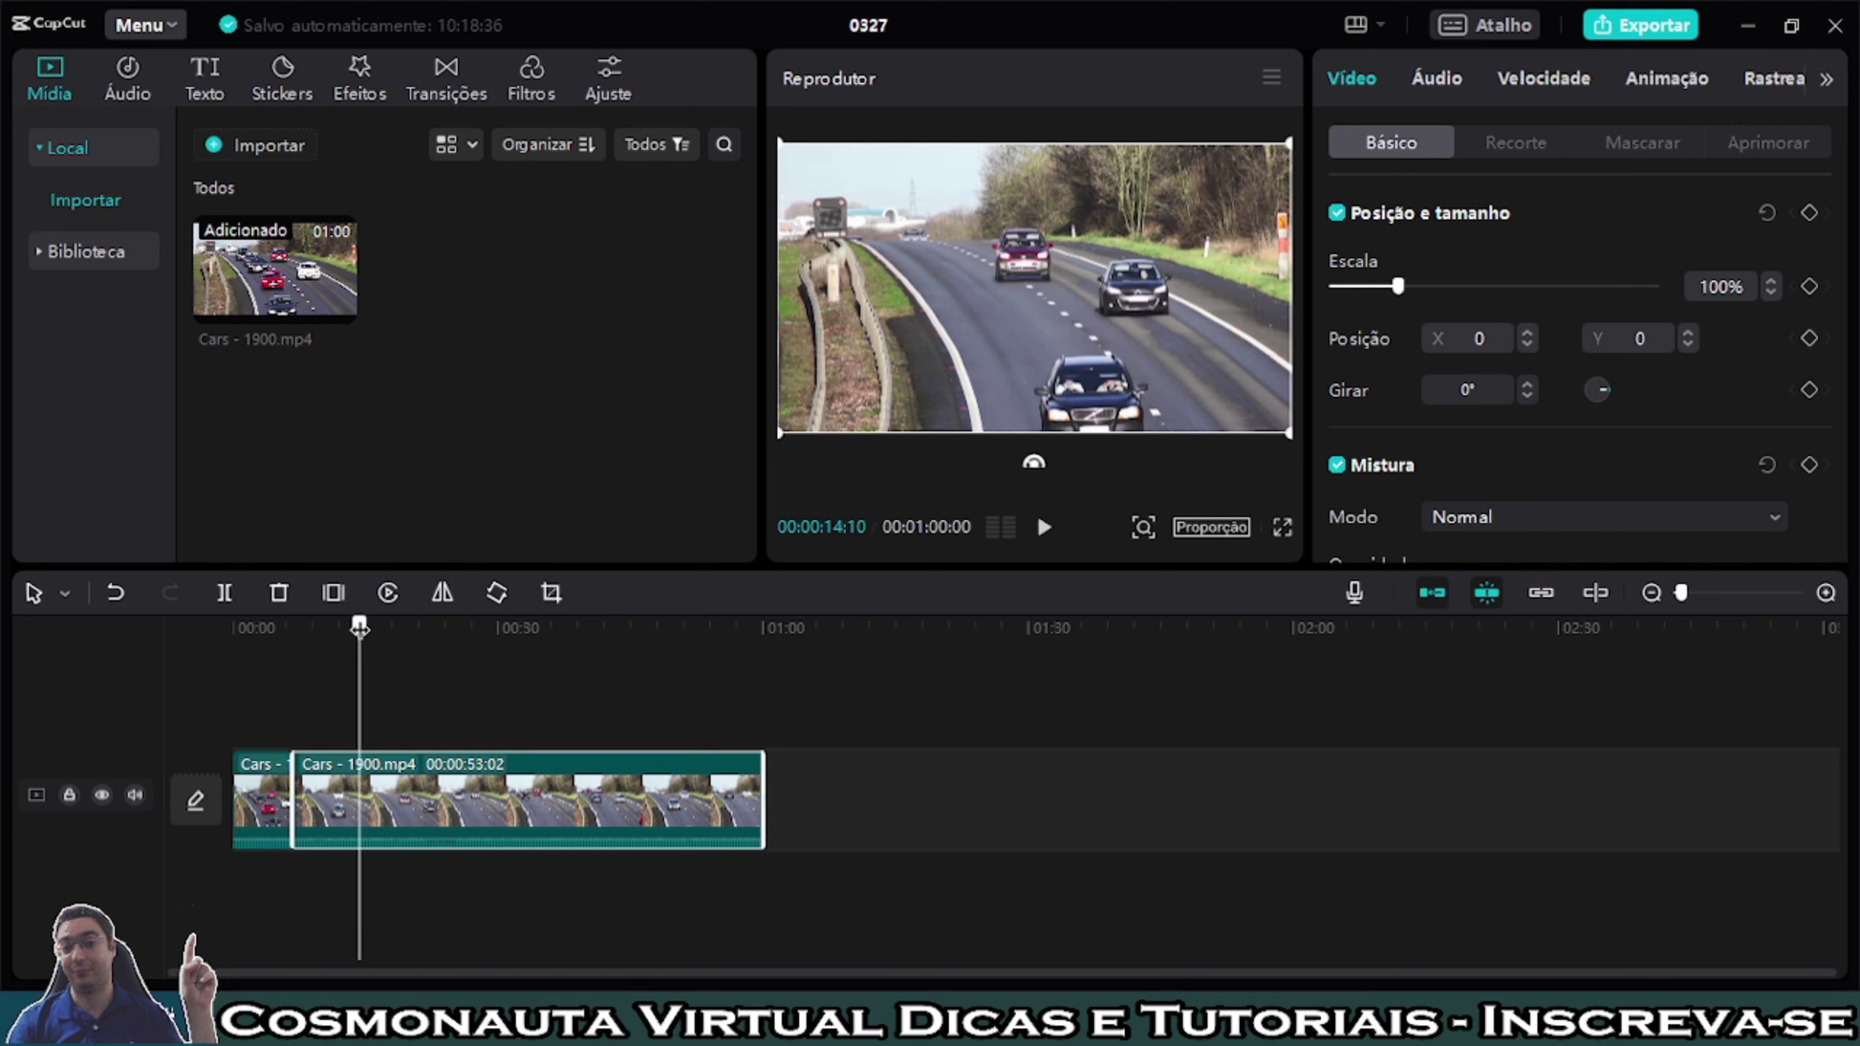
key("ctrl+b")
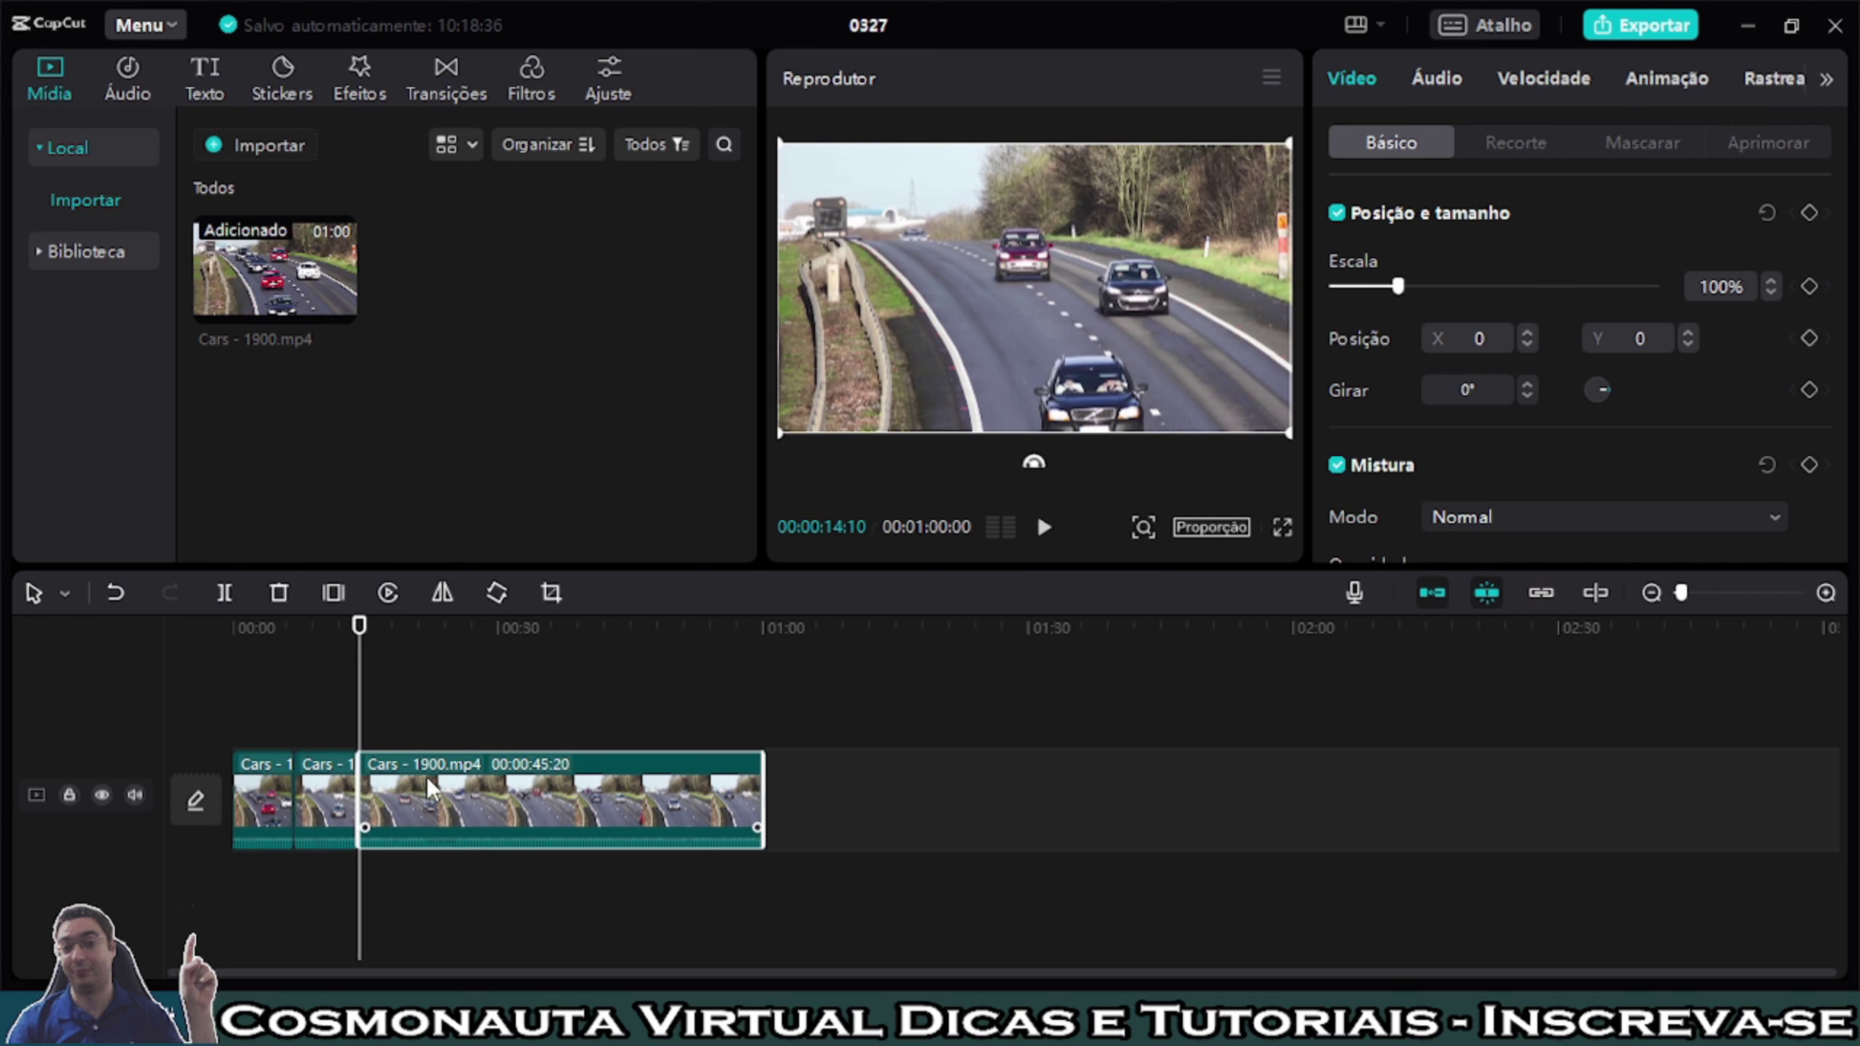
left_click_drag(360, 631, 479, 631)
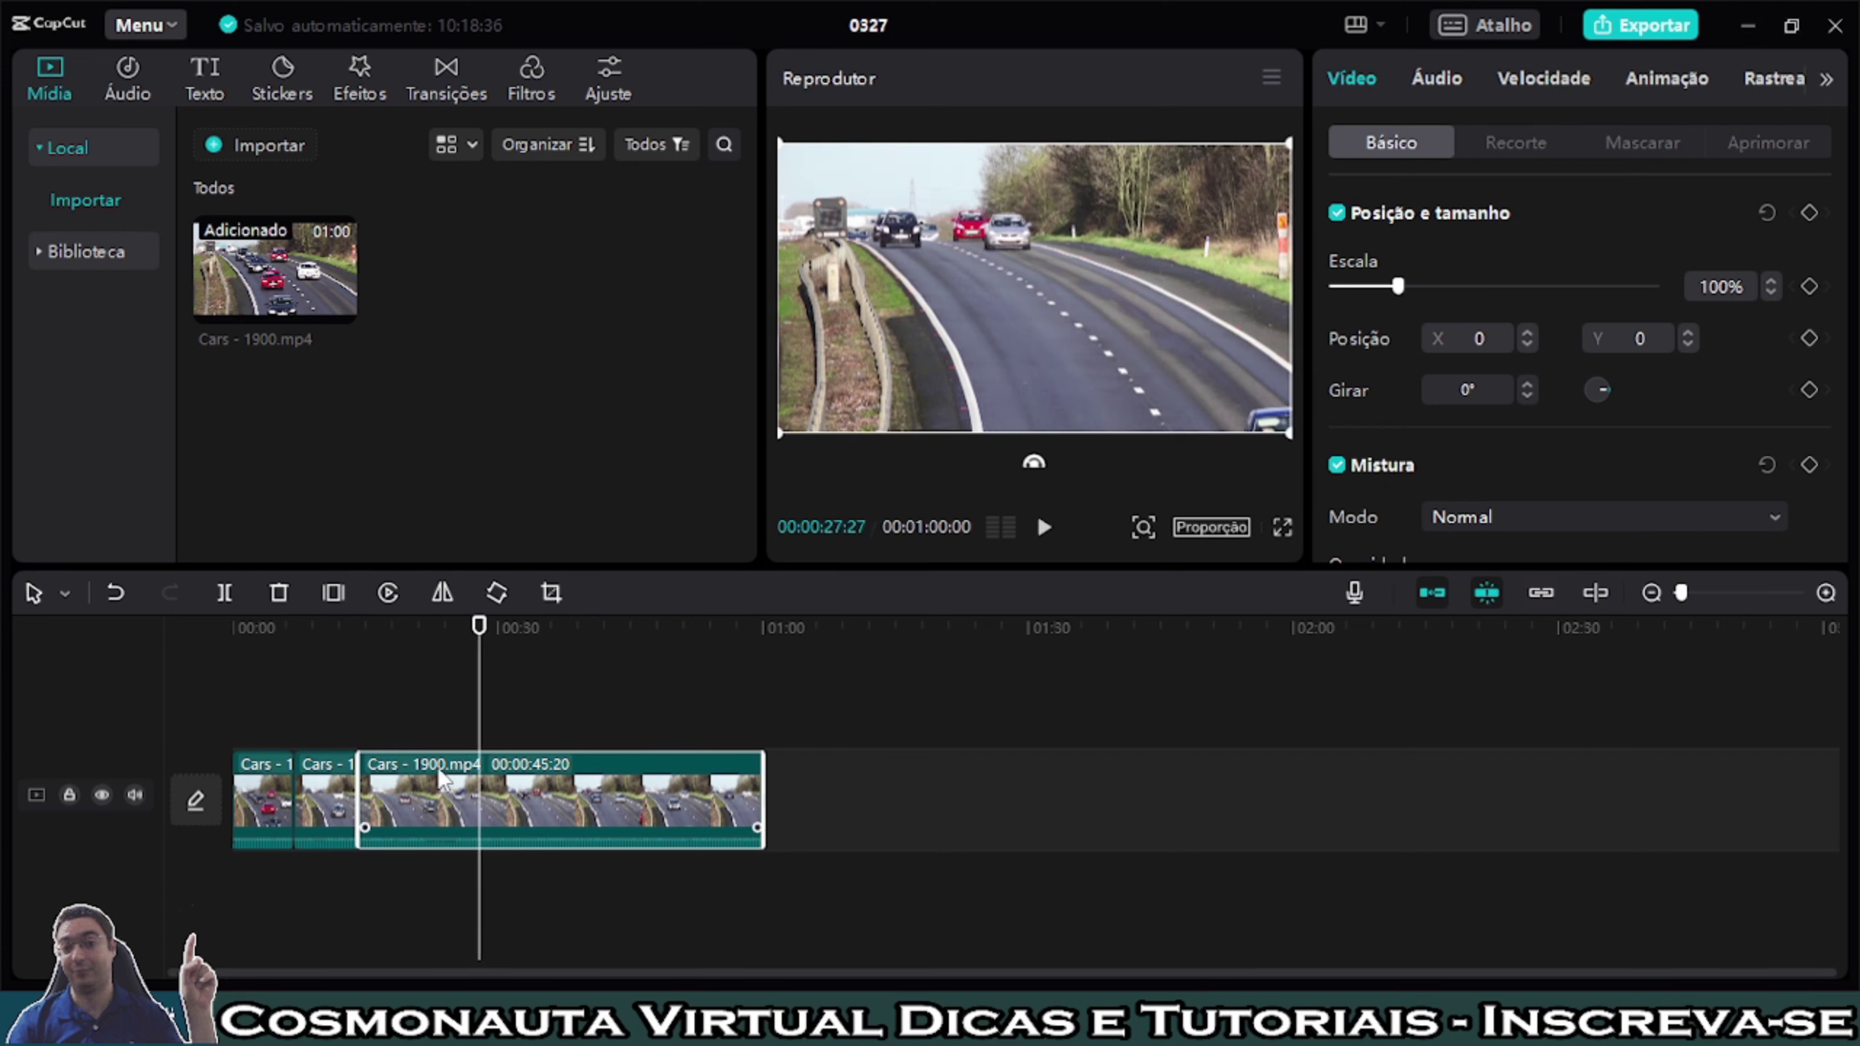
key("ctrl+b")
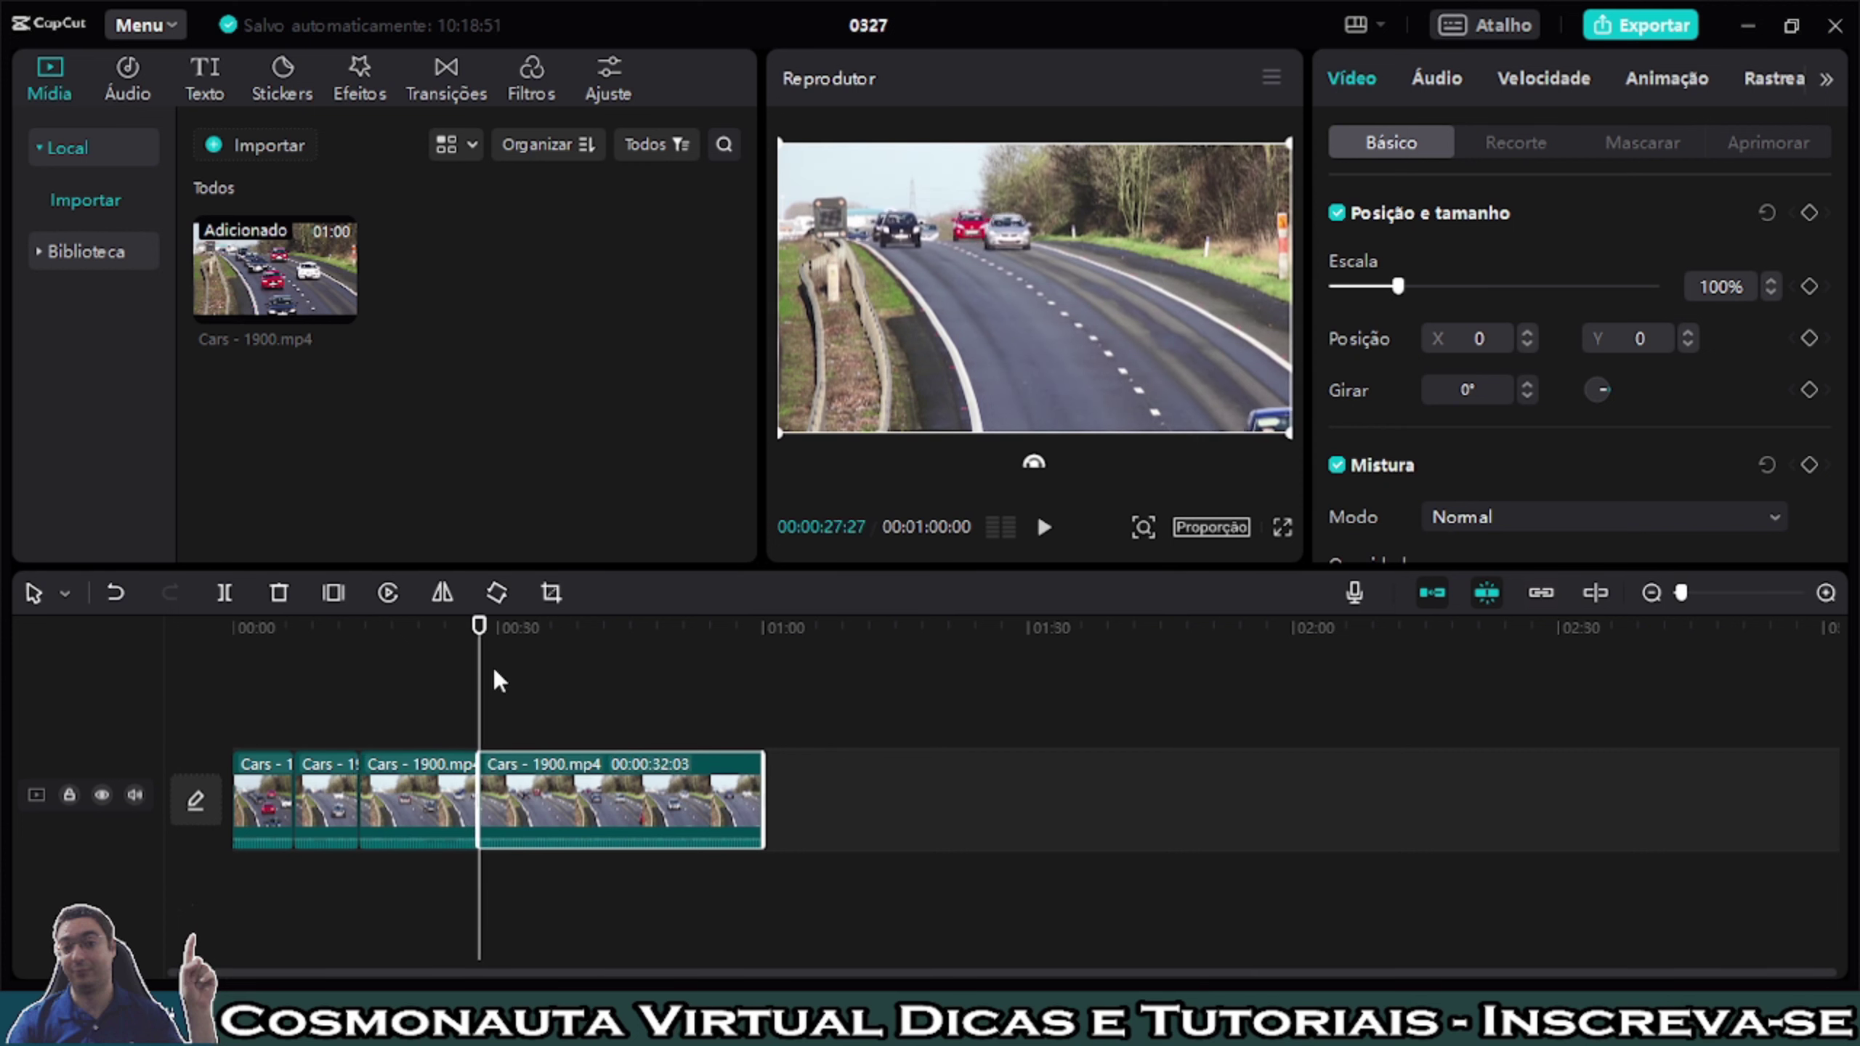
- Split the remaining part of the Cars clip at 00:00:40:11, 00:00:50:12 and 00:00:55:00
left_click_drag(487, 632, 589, 651)
key("ctrl+b")
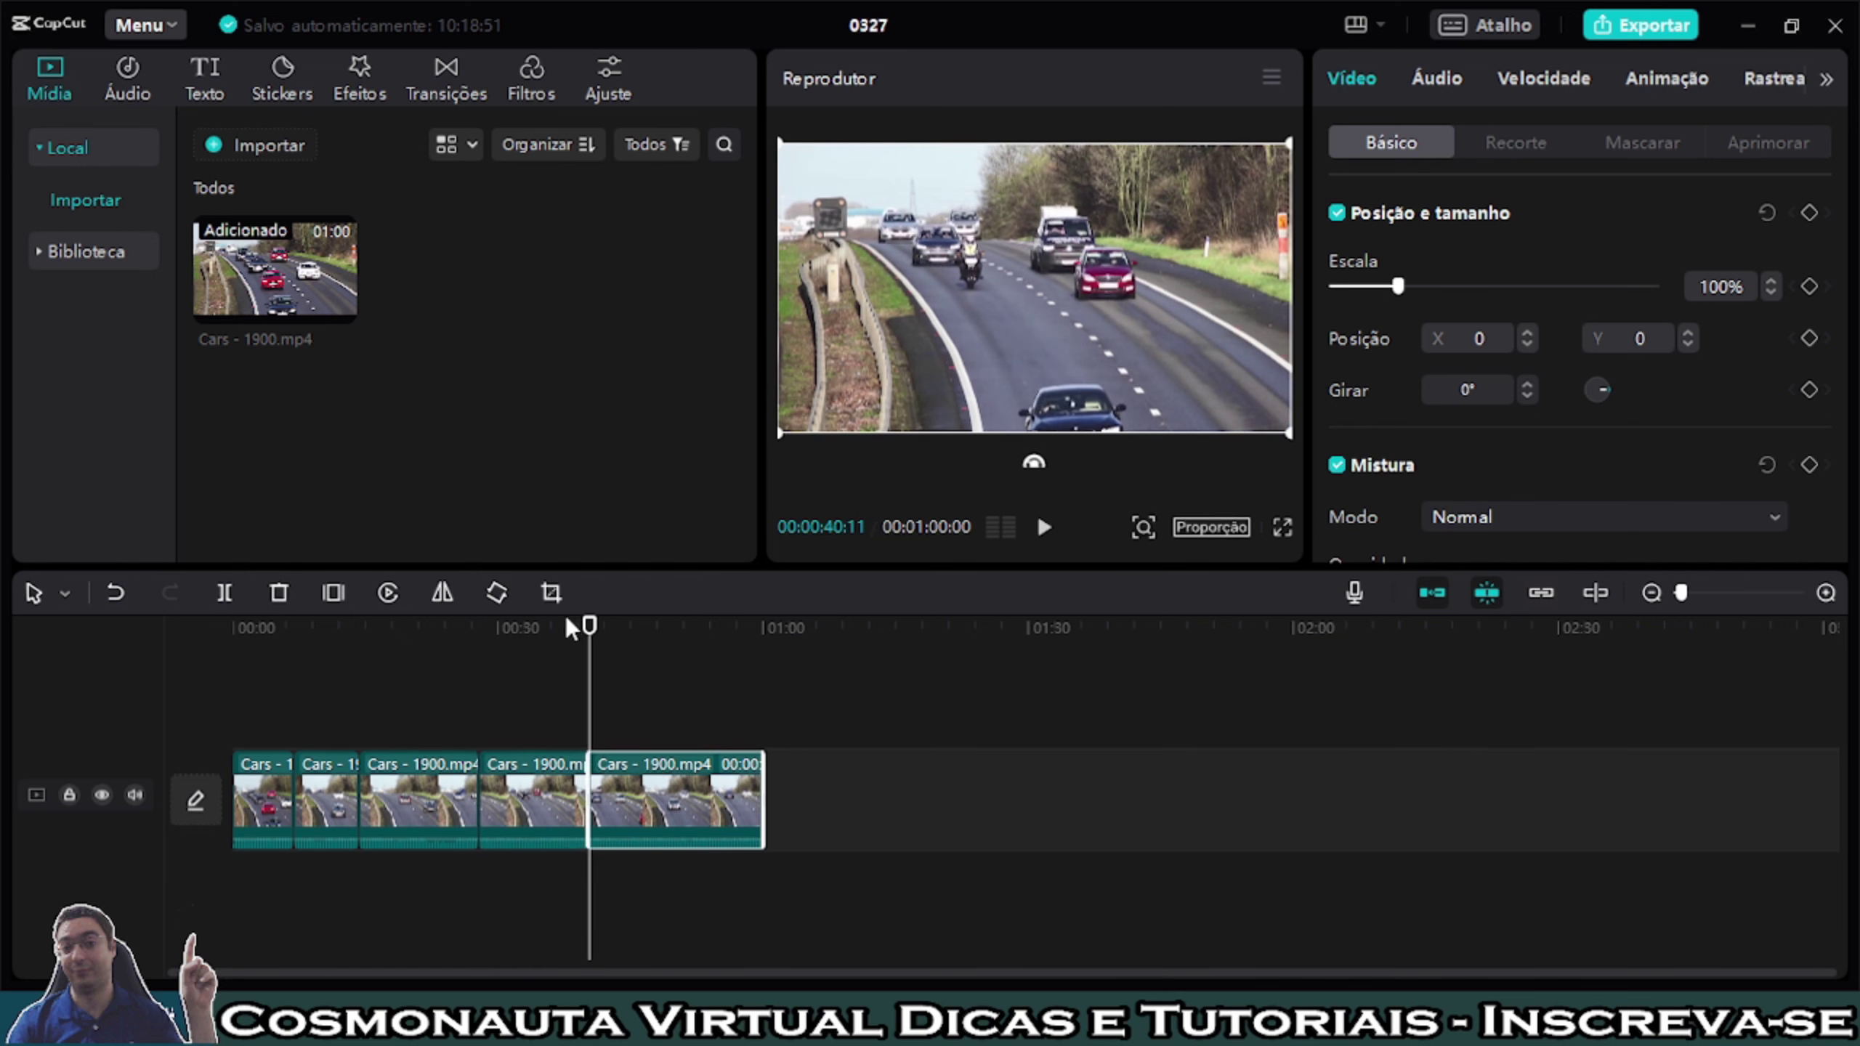
left_click_drag(586, 626, 678, 644)
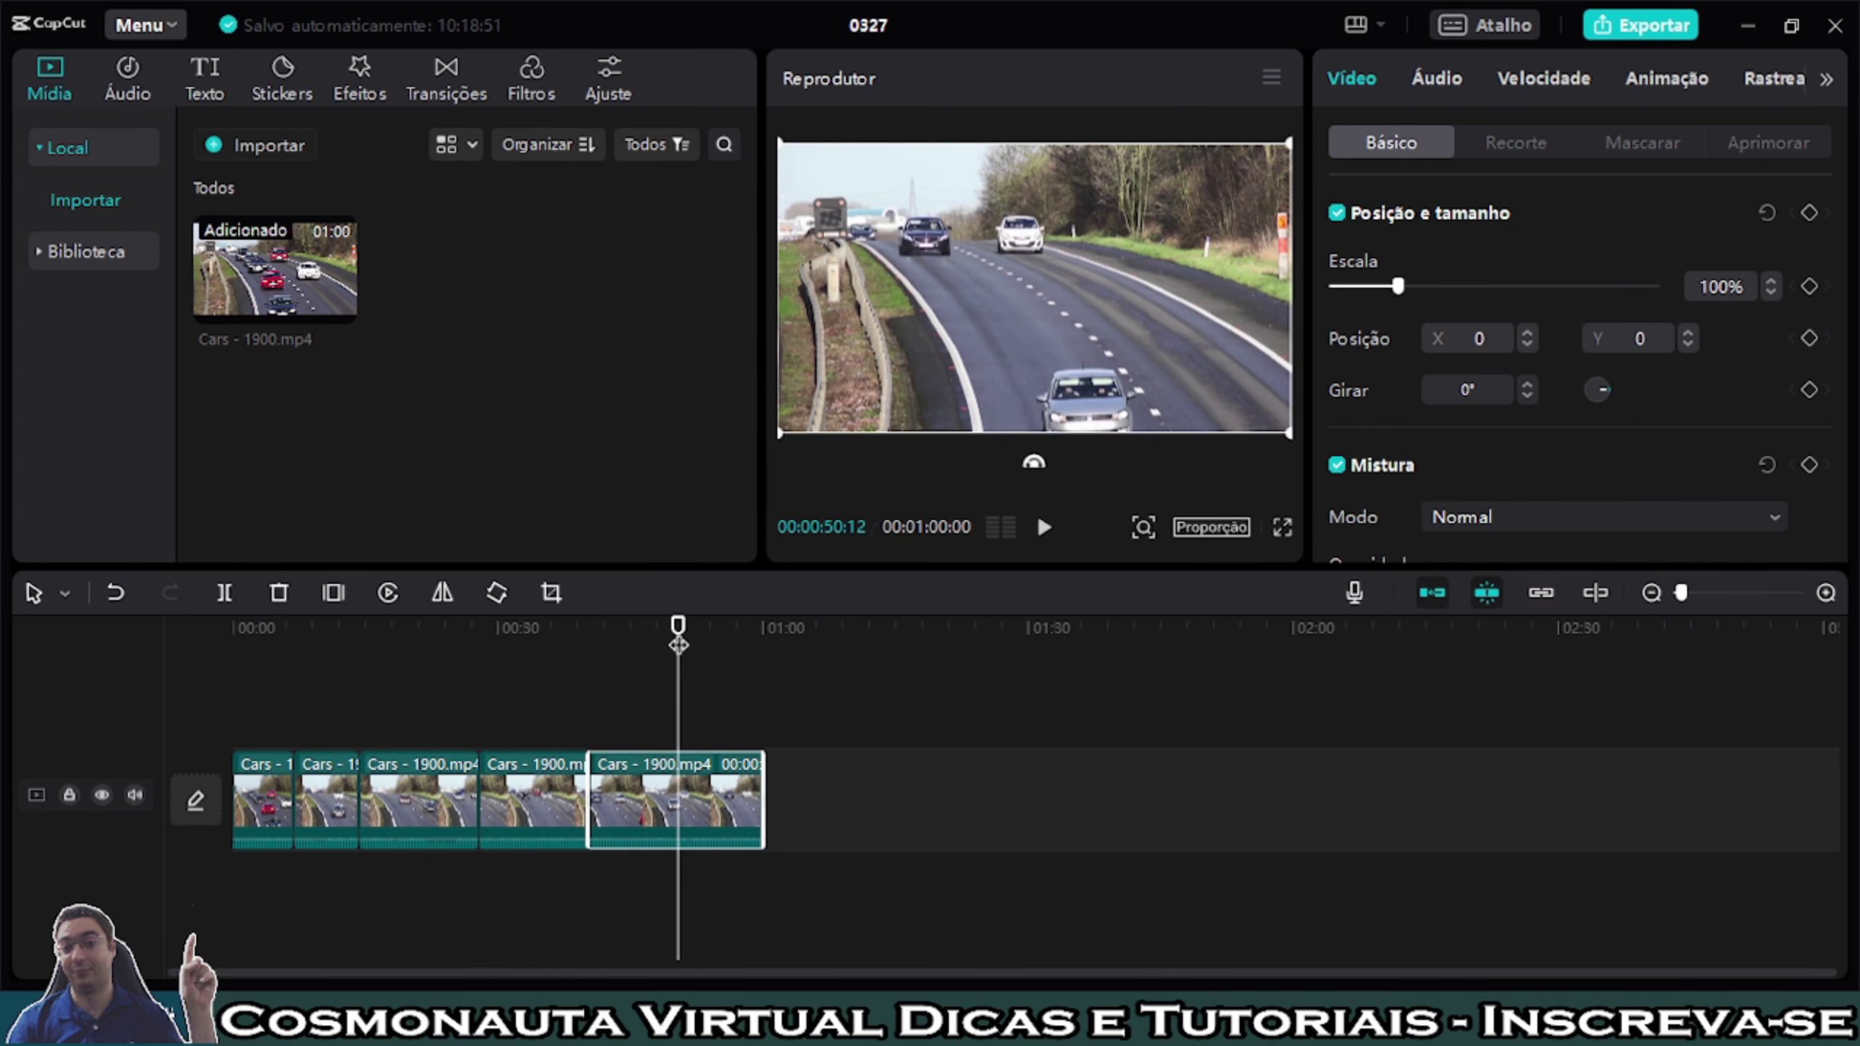
key("ctrl+b")
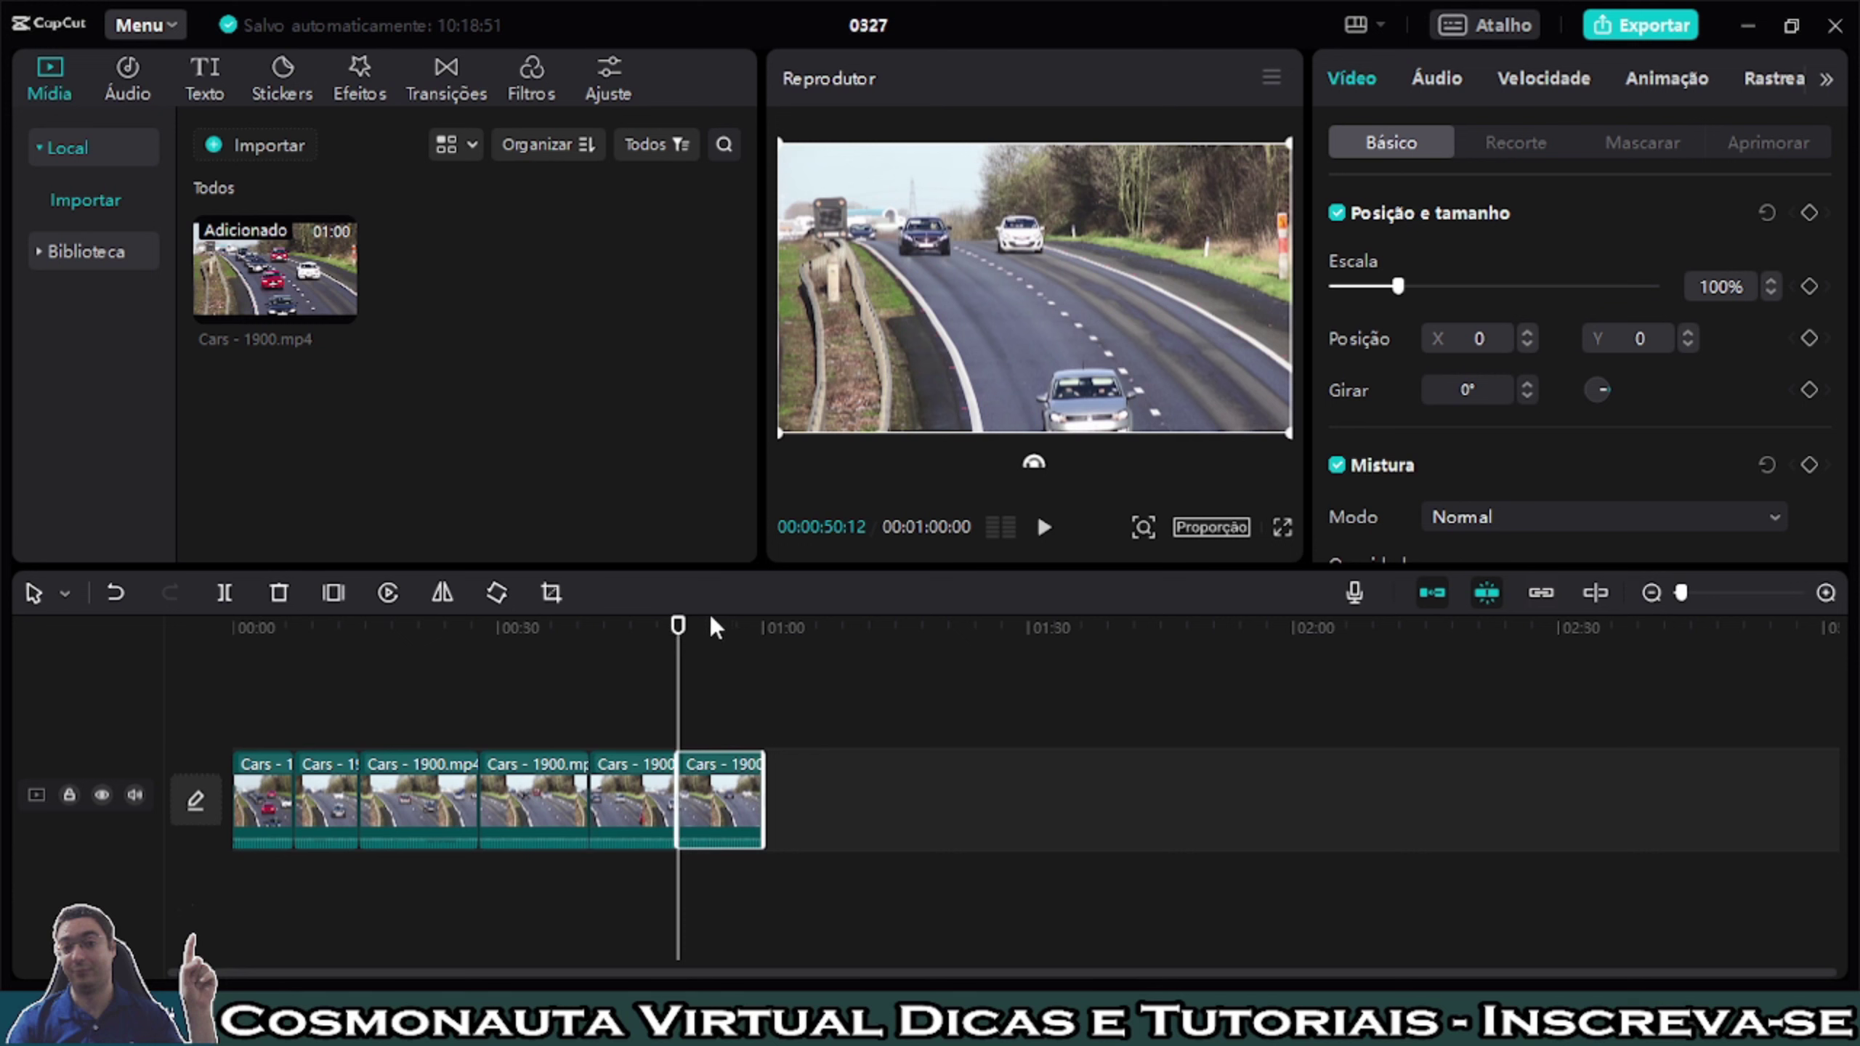
left_click_drag(678, 627, 720, 627)
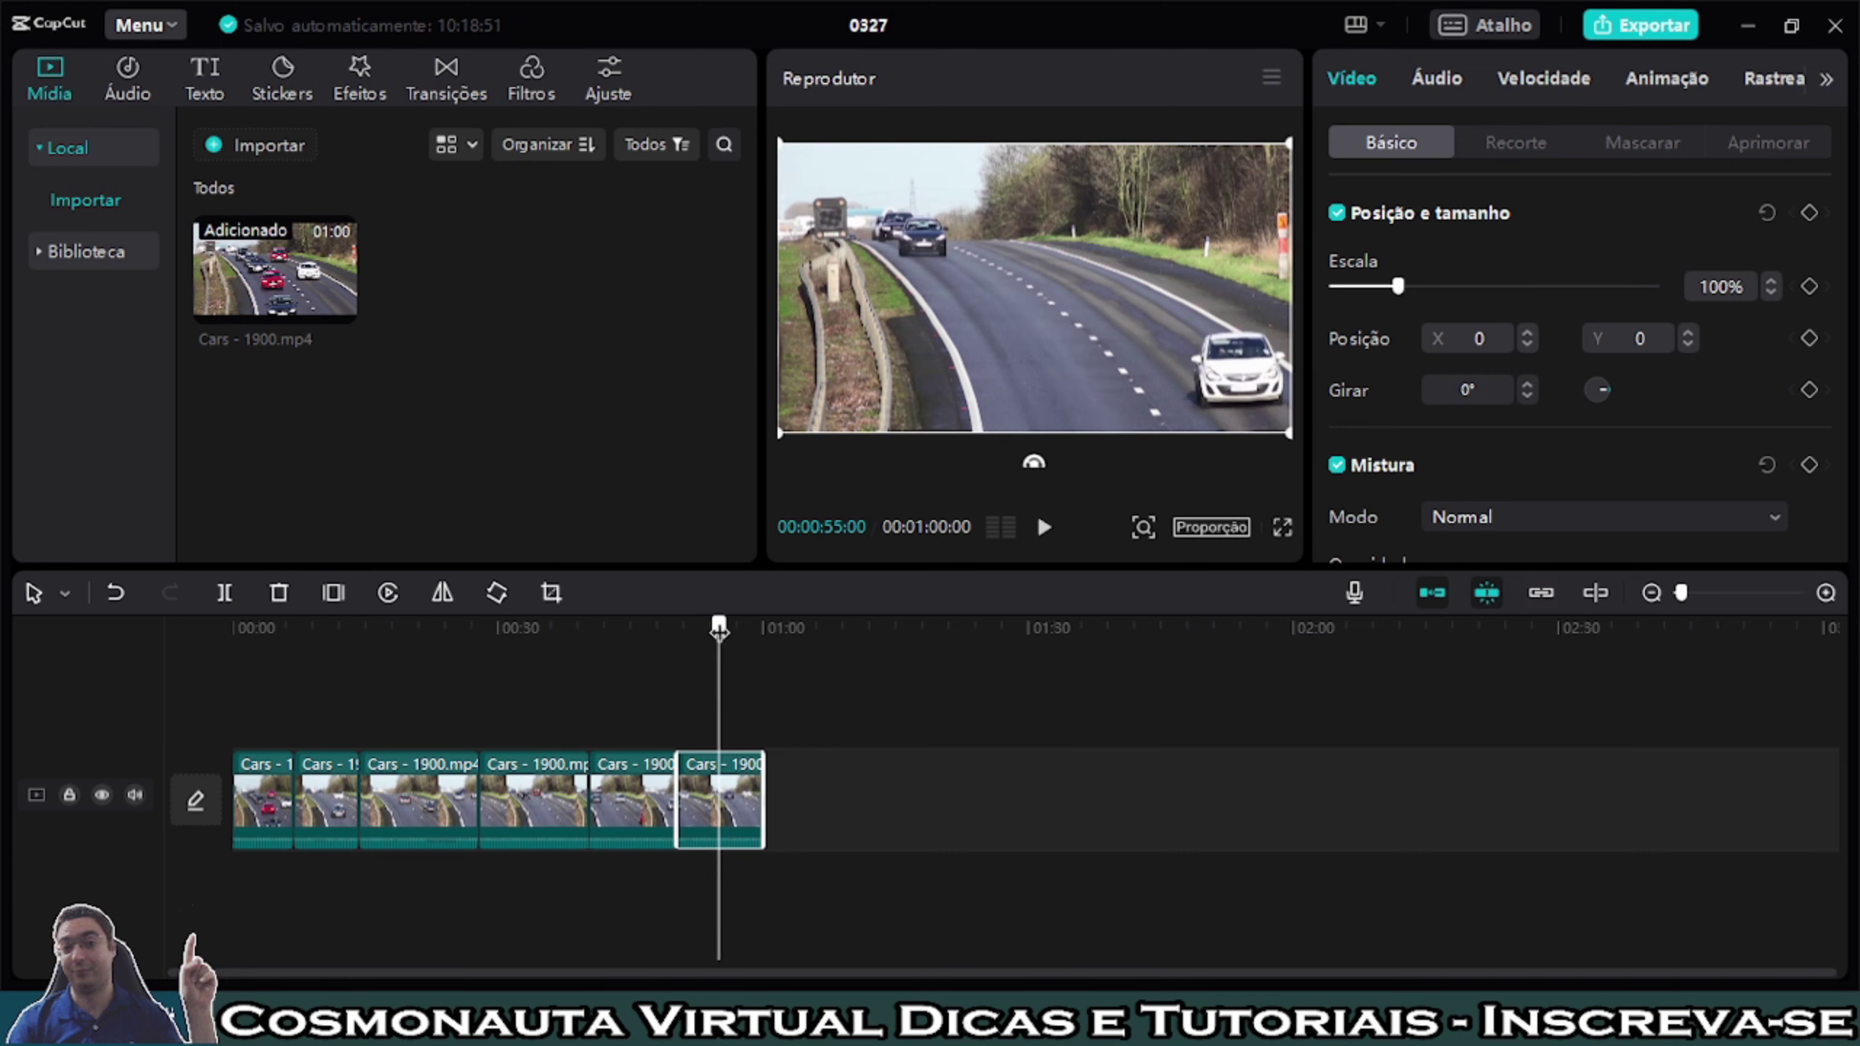
key("ctrl+b")
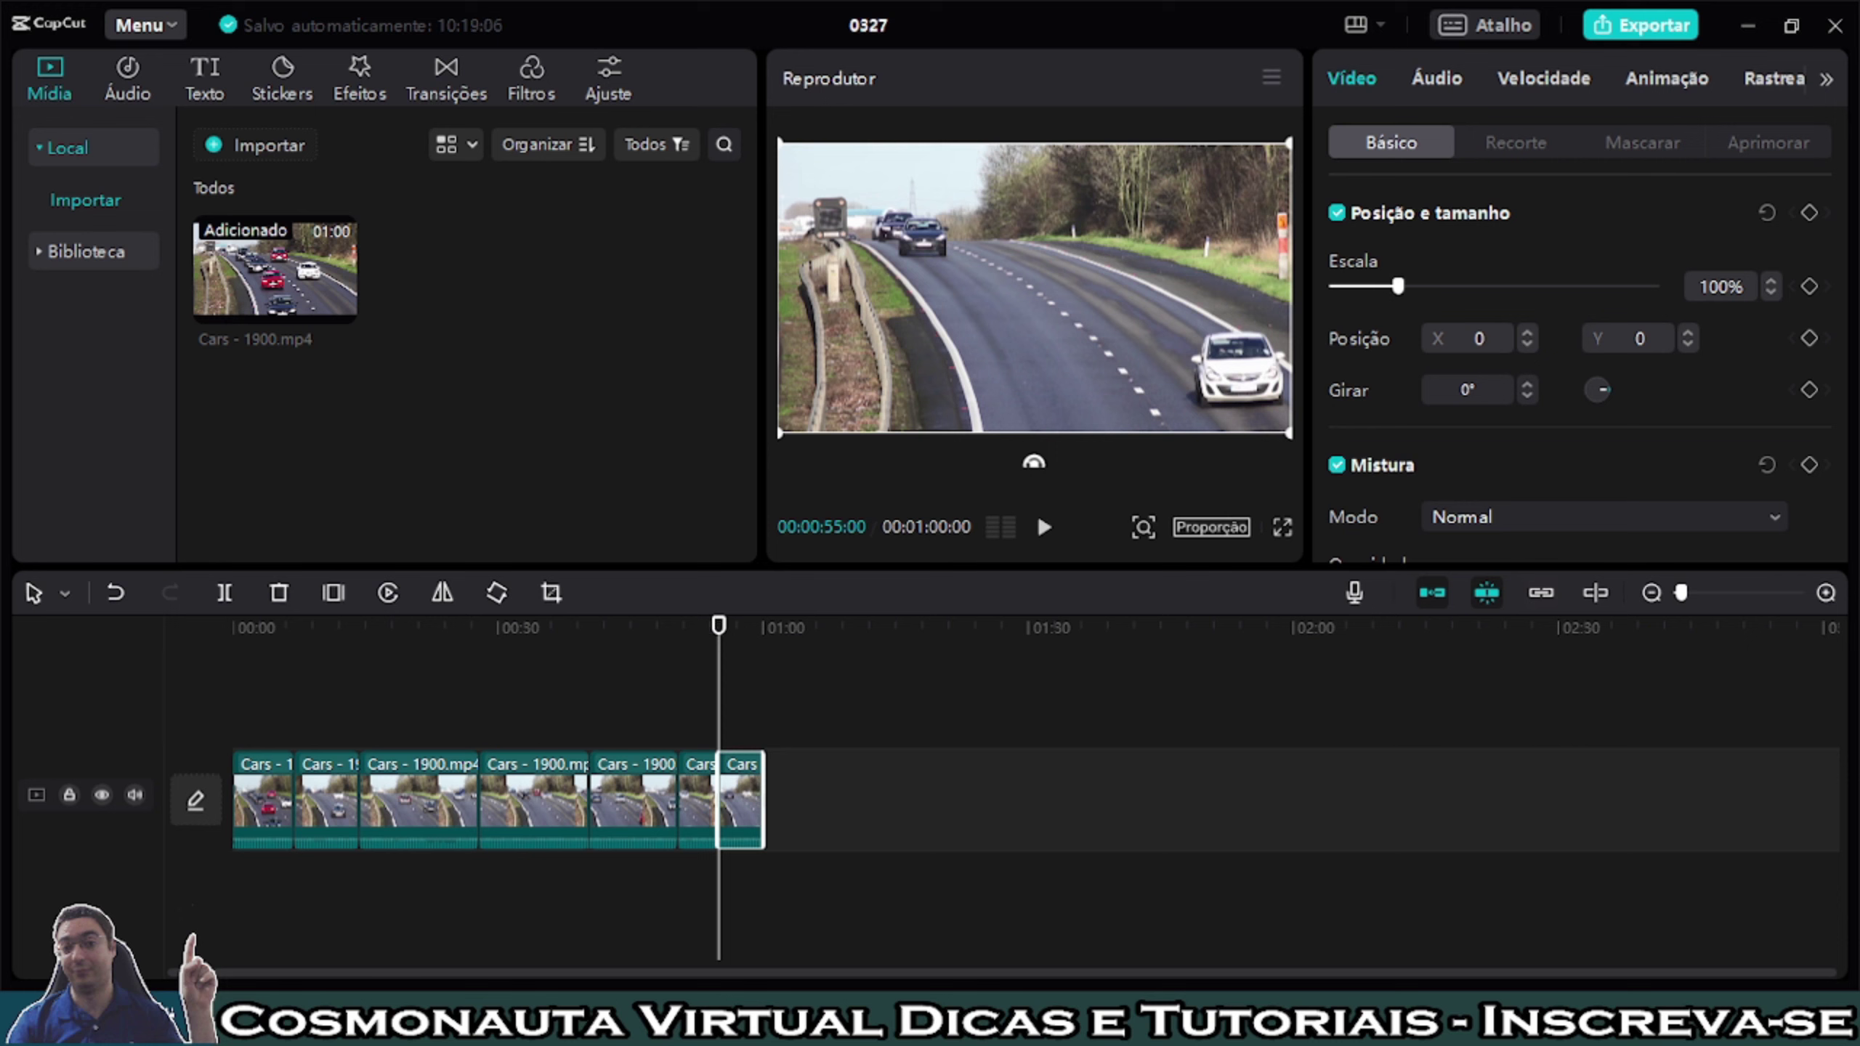
left_click_drag(743, 801, 965, 802)
- Import the video Campo - 86697.mp4 from the Pixabay folder into the project media
left_click(270, 145)
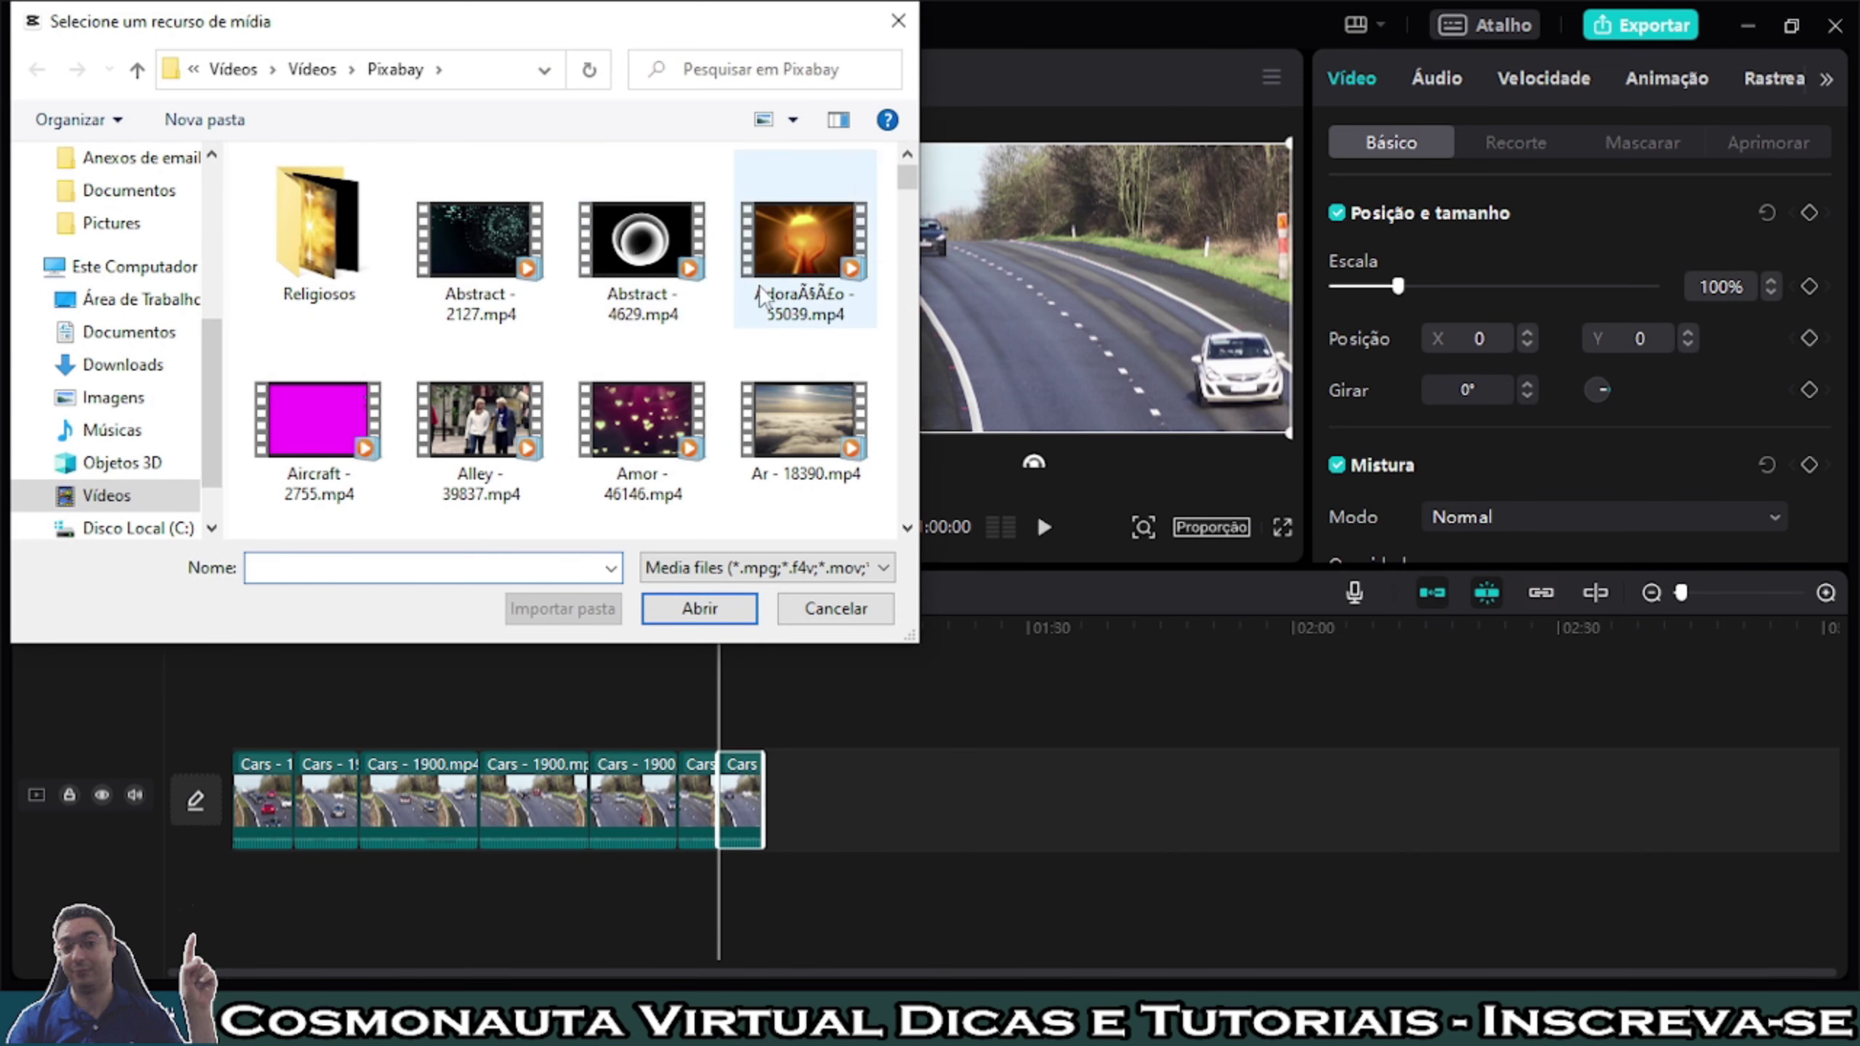
scroll(906, 188, "down", 2)
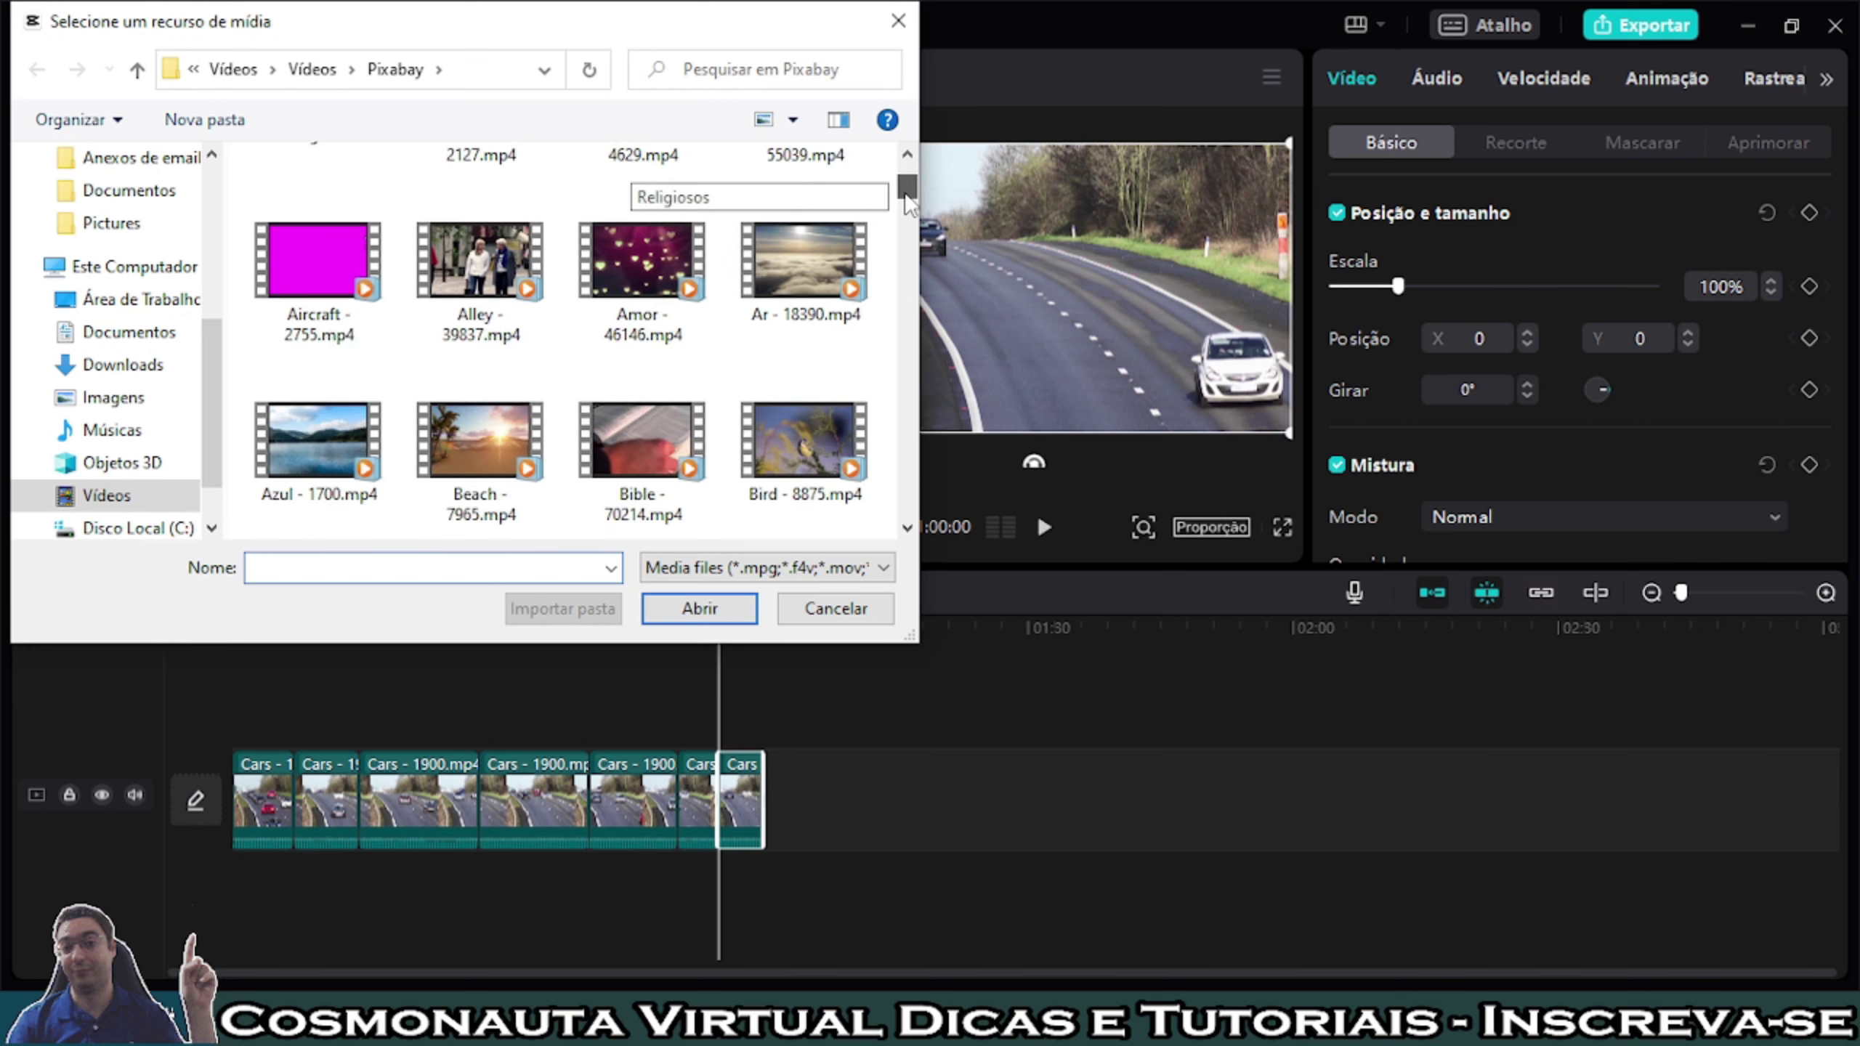
scroll(824, 309, "up", 1)
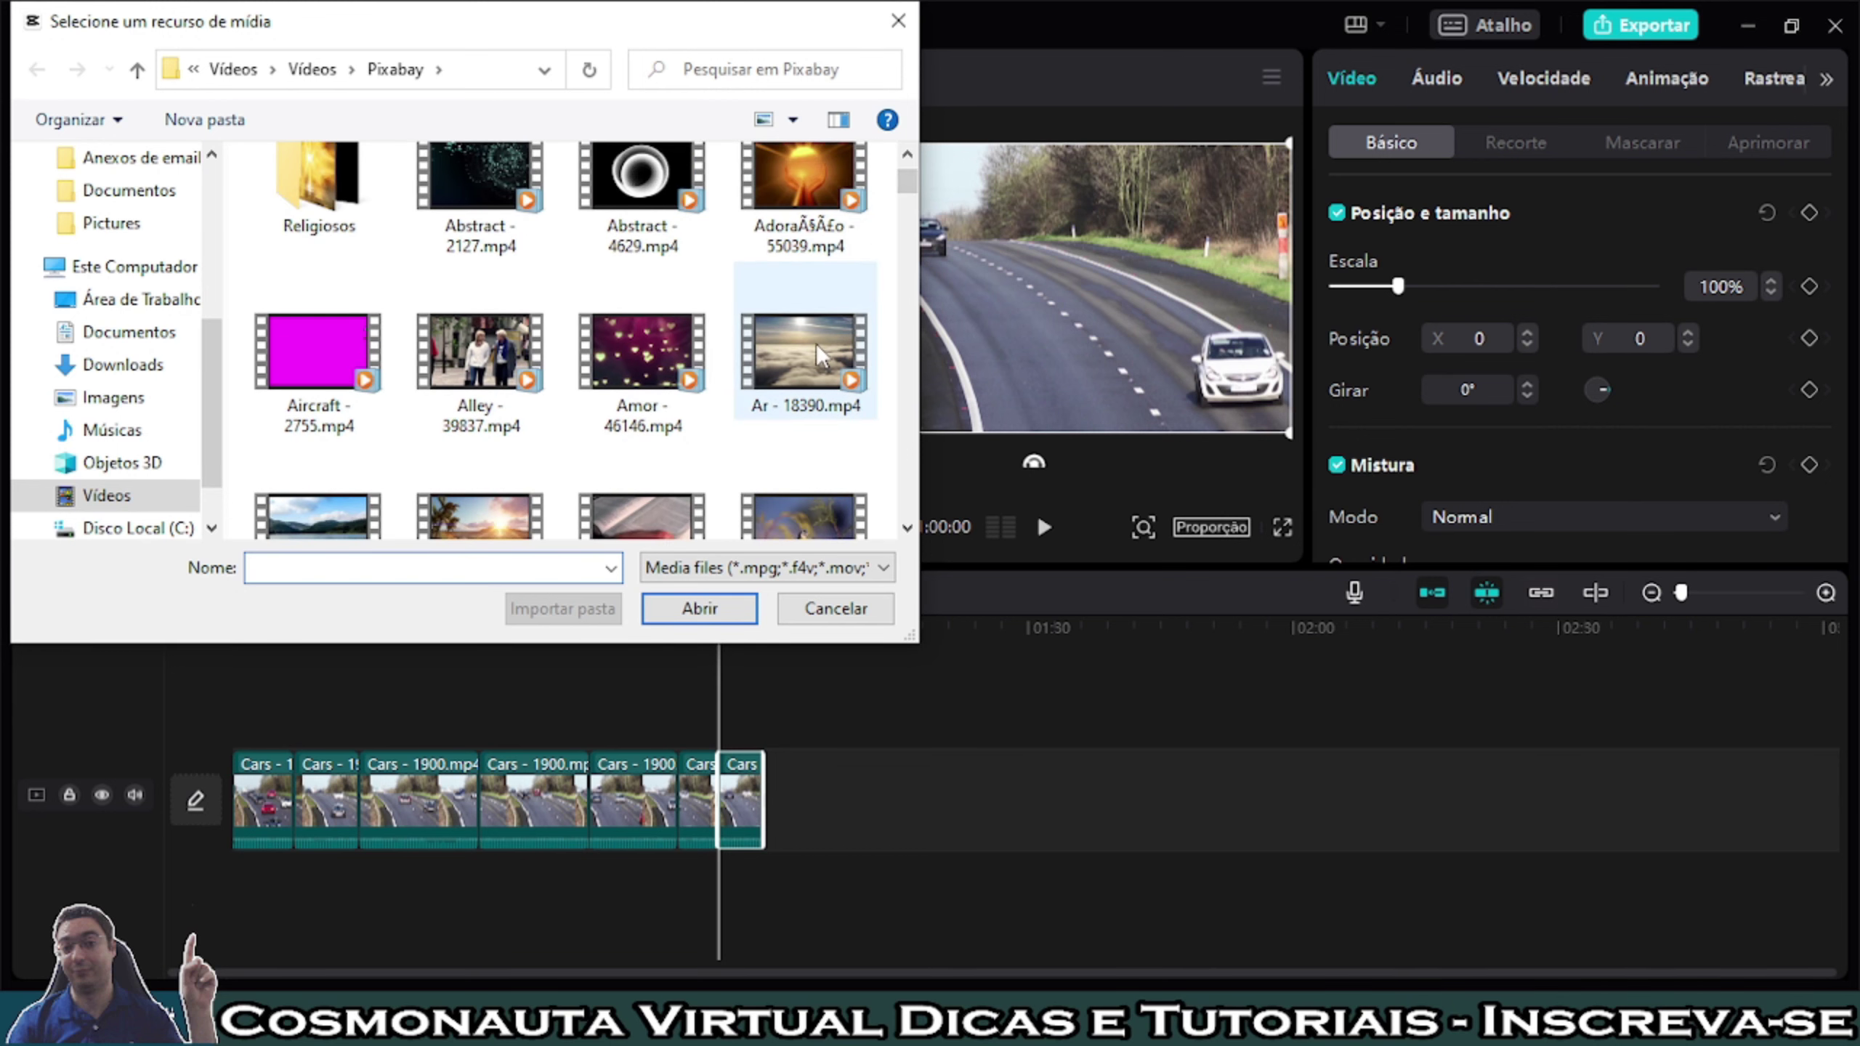
left_click_drag(907, 185, 908, 232)
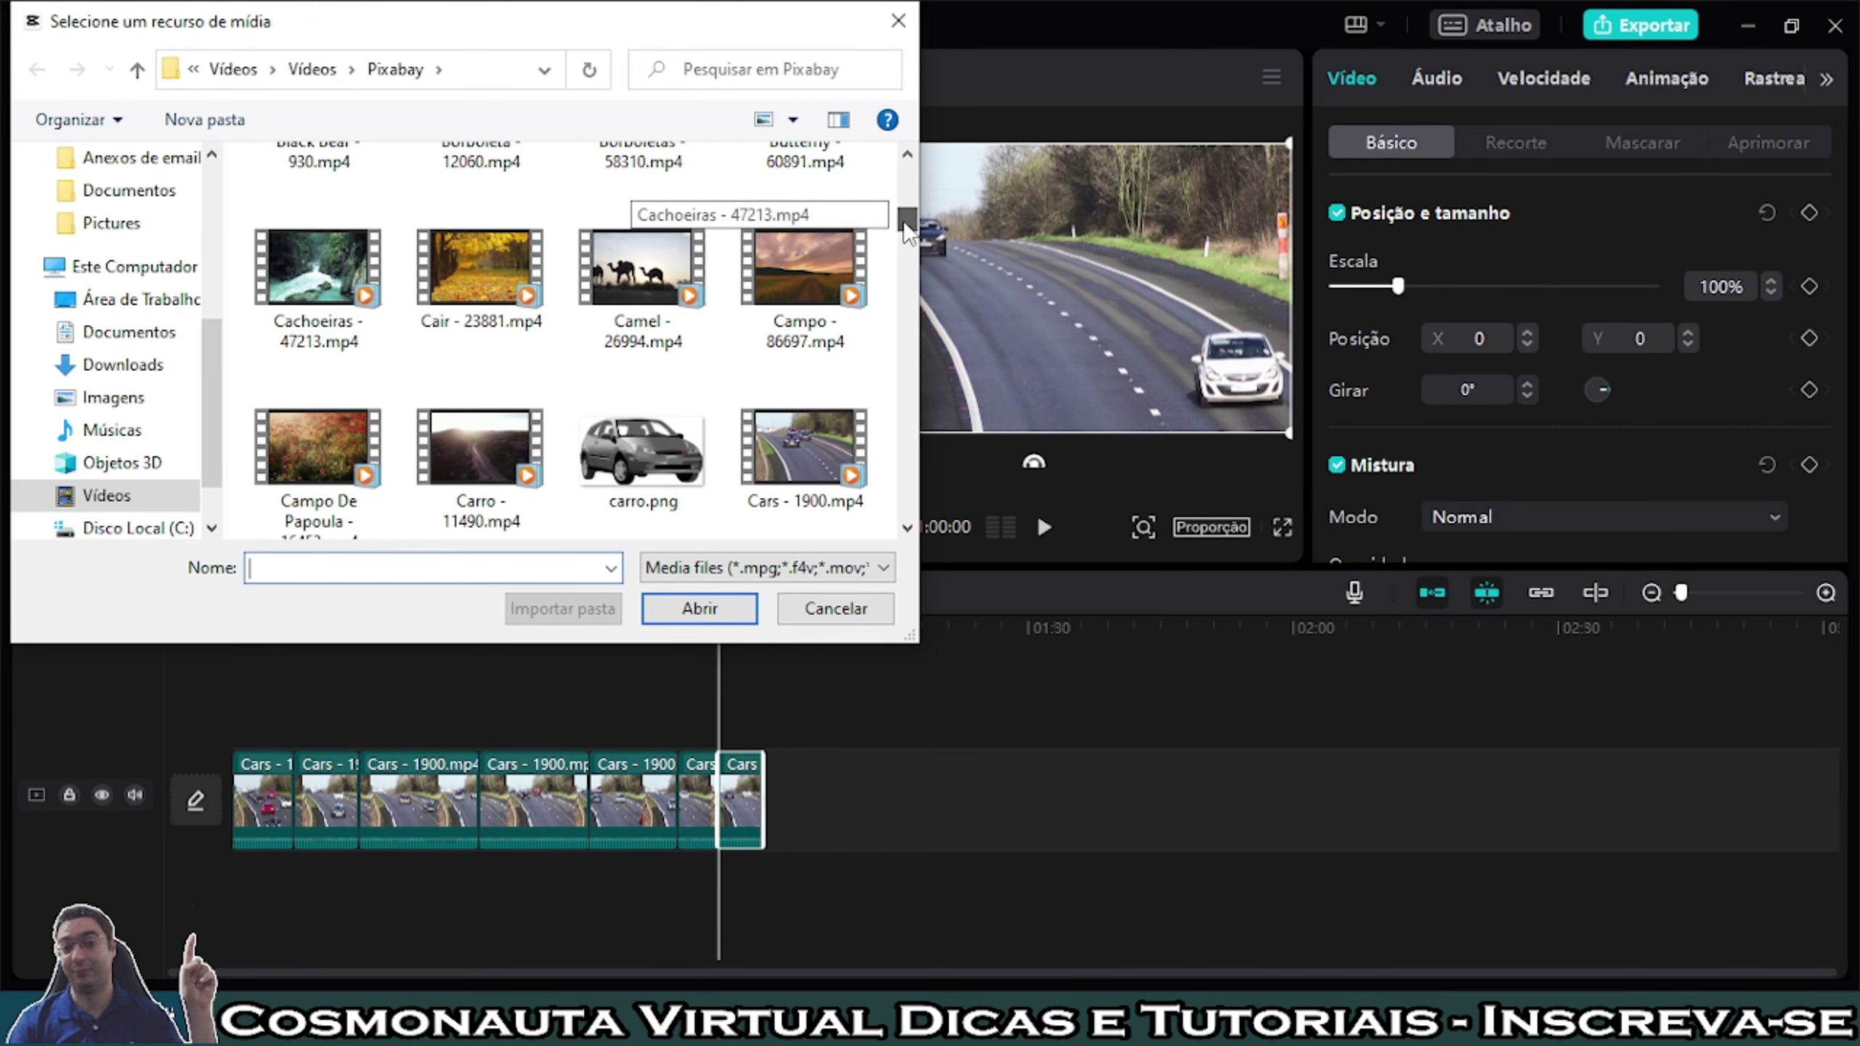
left_click(811, 272)
left_click(700, 608)
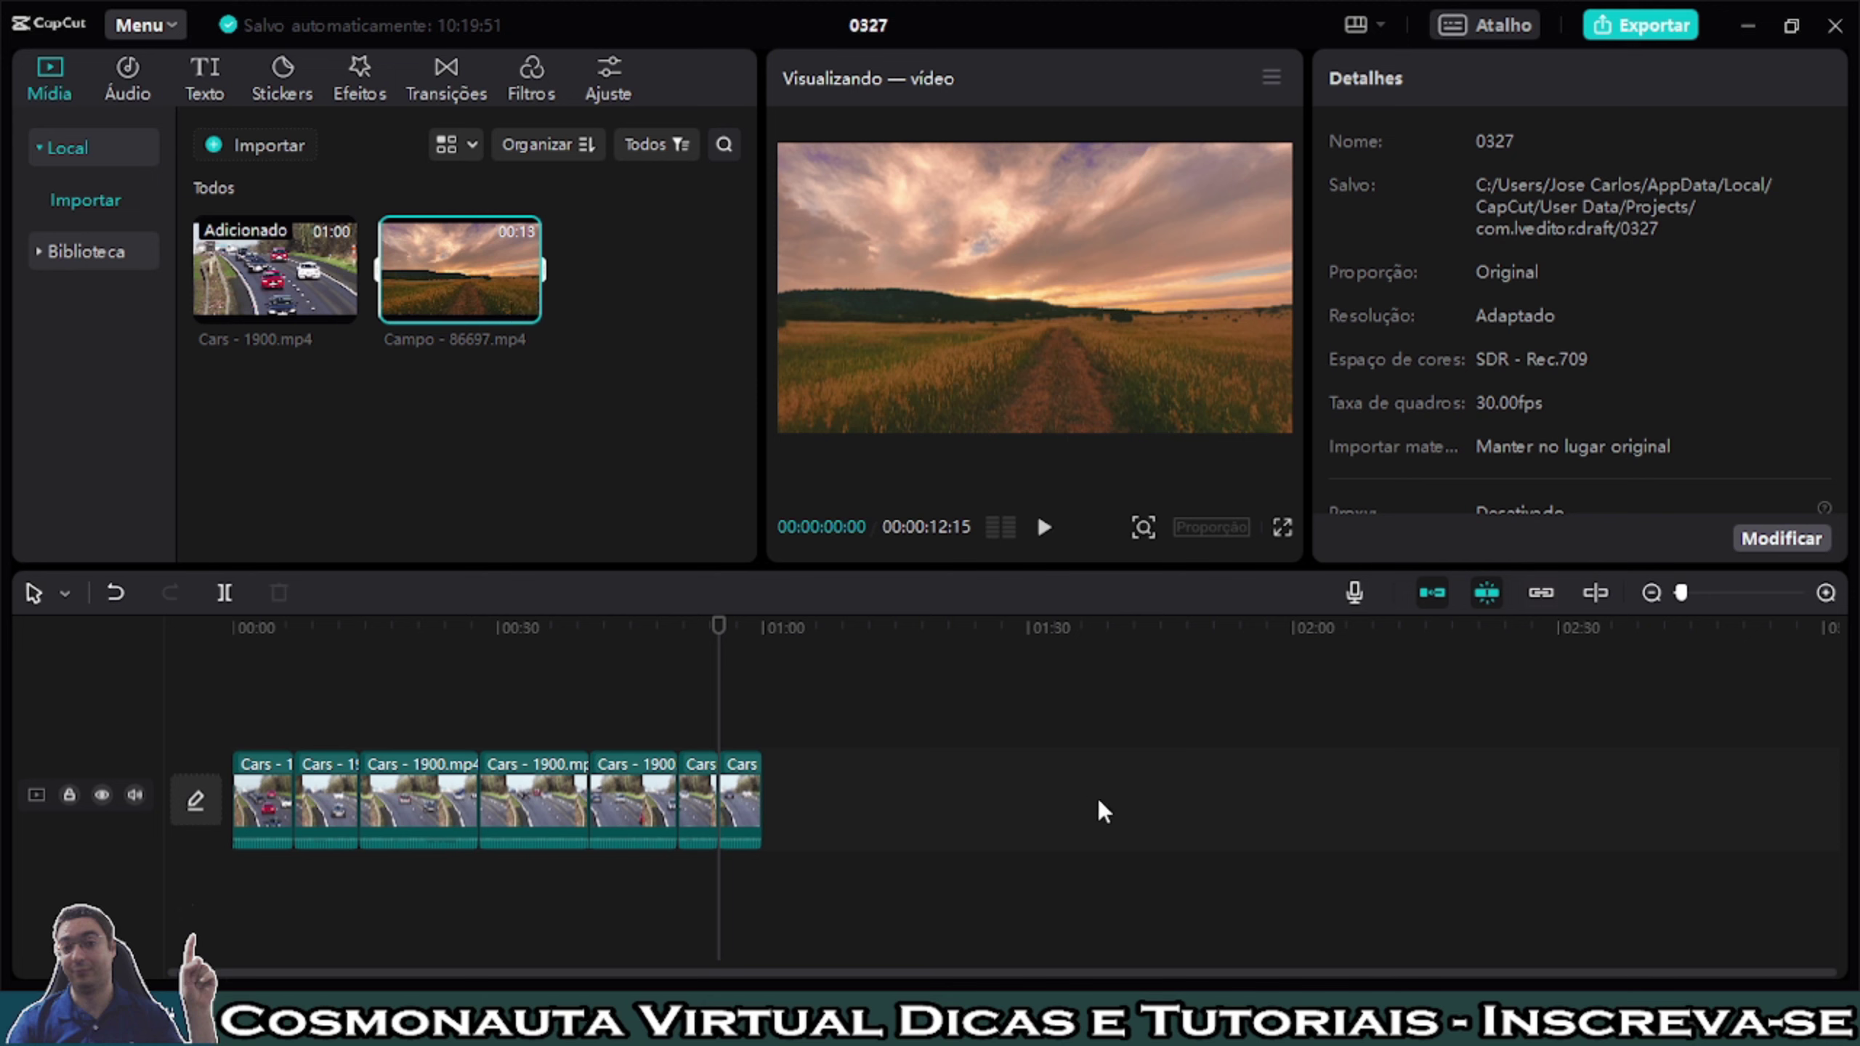
- Try placing the Campo - 86697.mp4 clip before the first Cars segment, undoing each insertion
left_click_drag(447, 265, 227, 785)
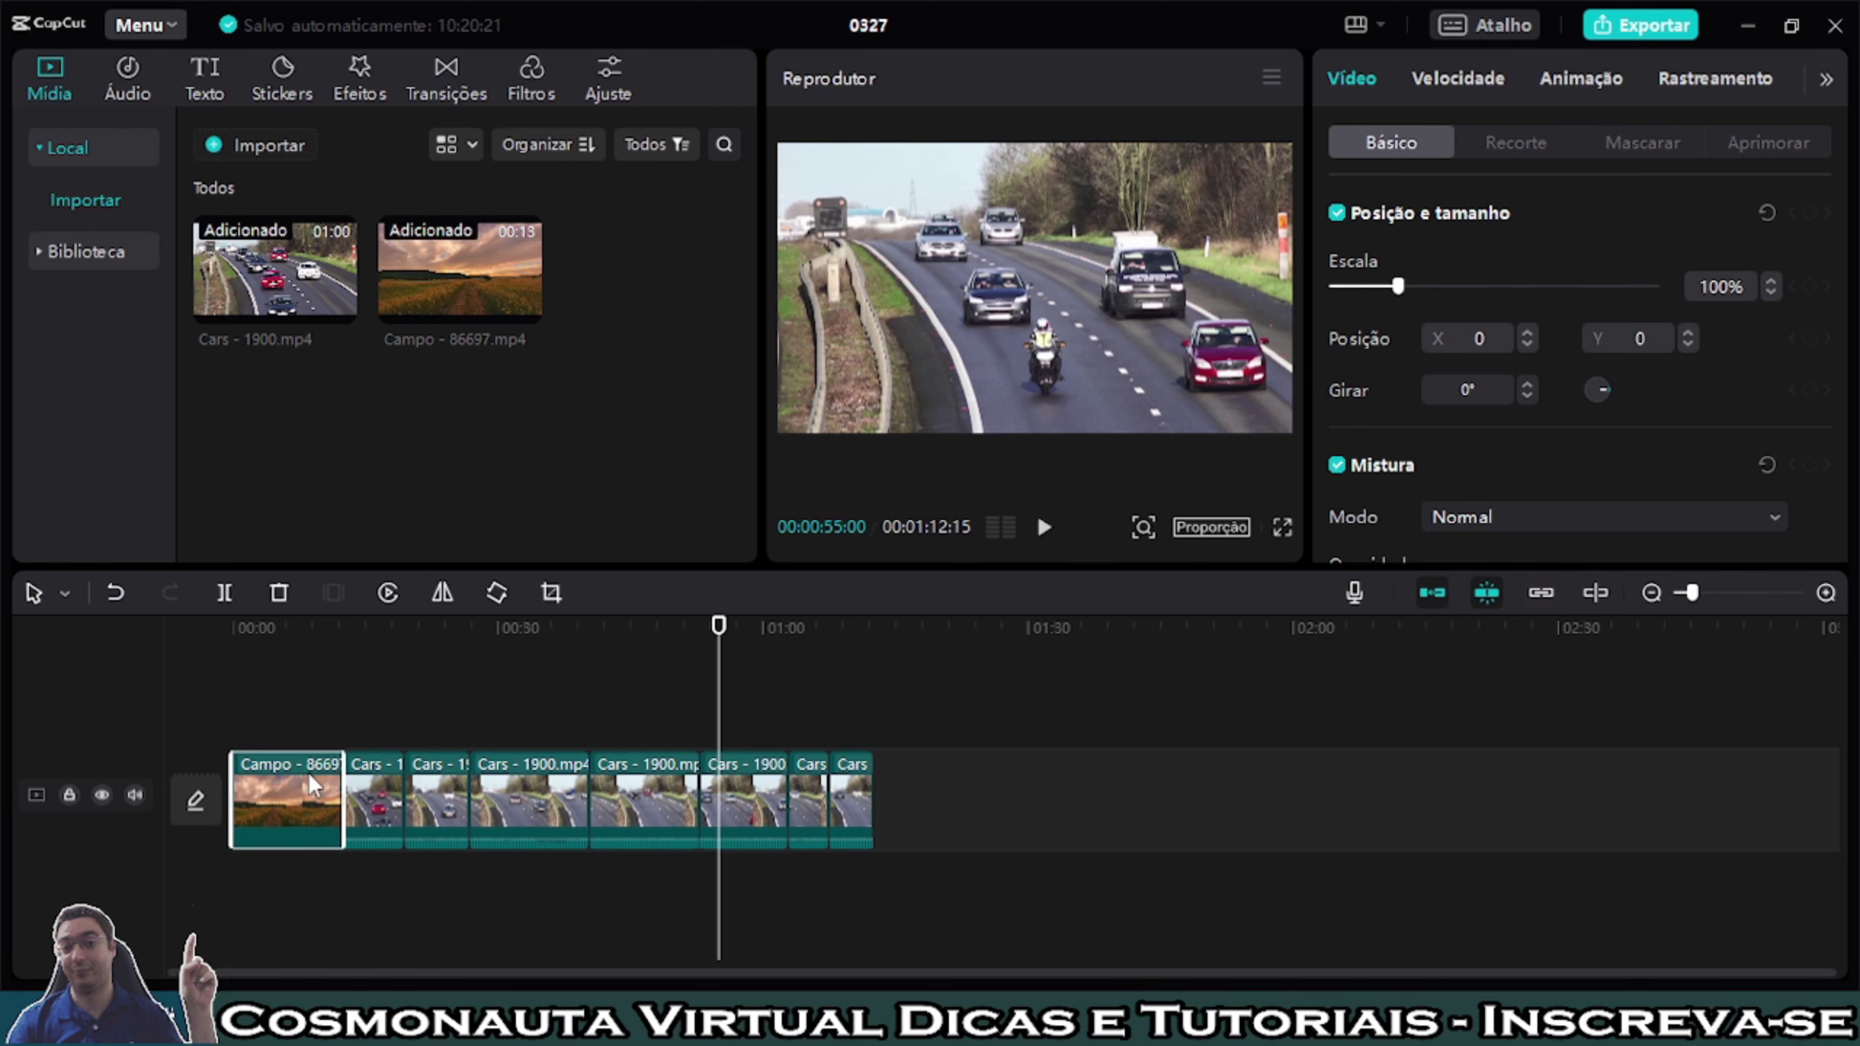
key("ctrl+z")
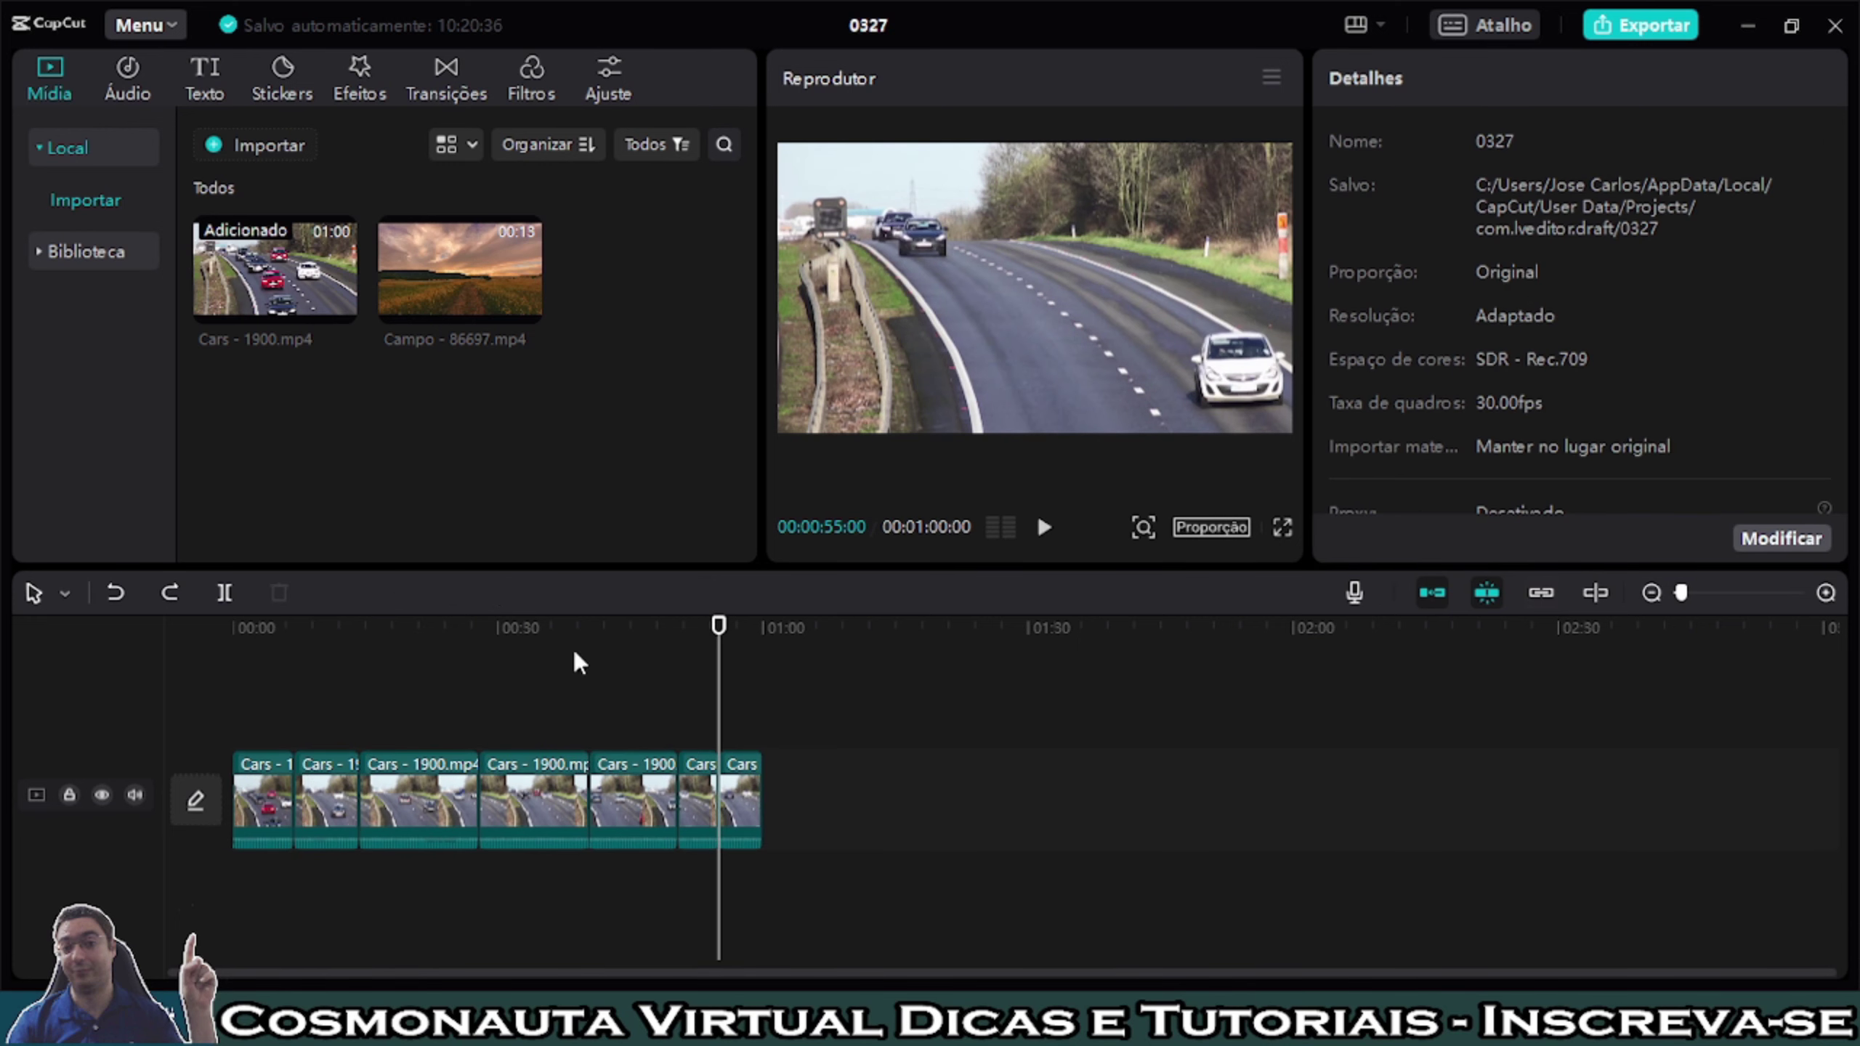
left_click_drag(719, 627, 215, 642)
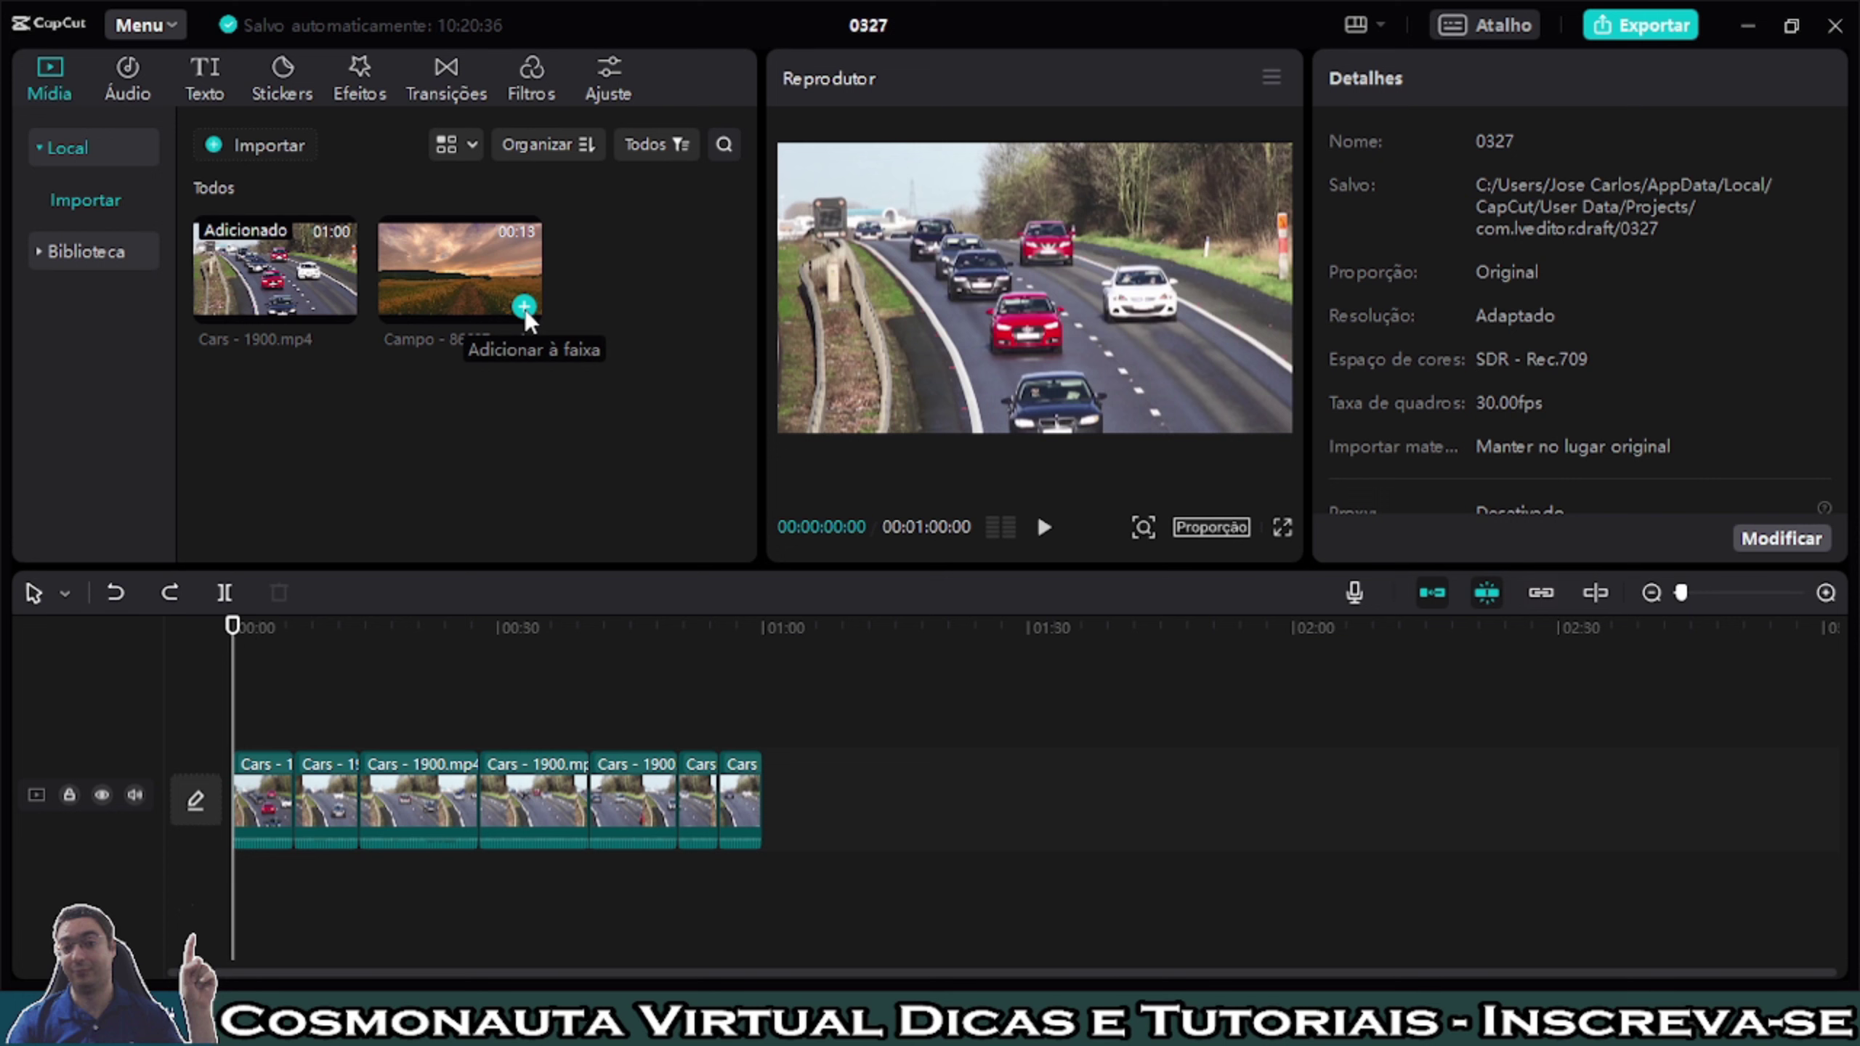
left_click(525, 309)
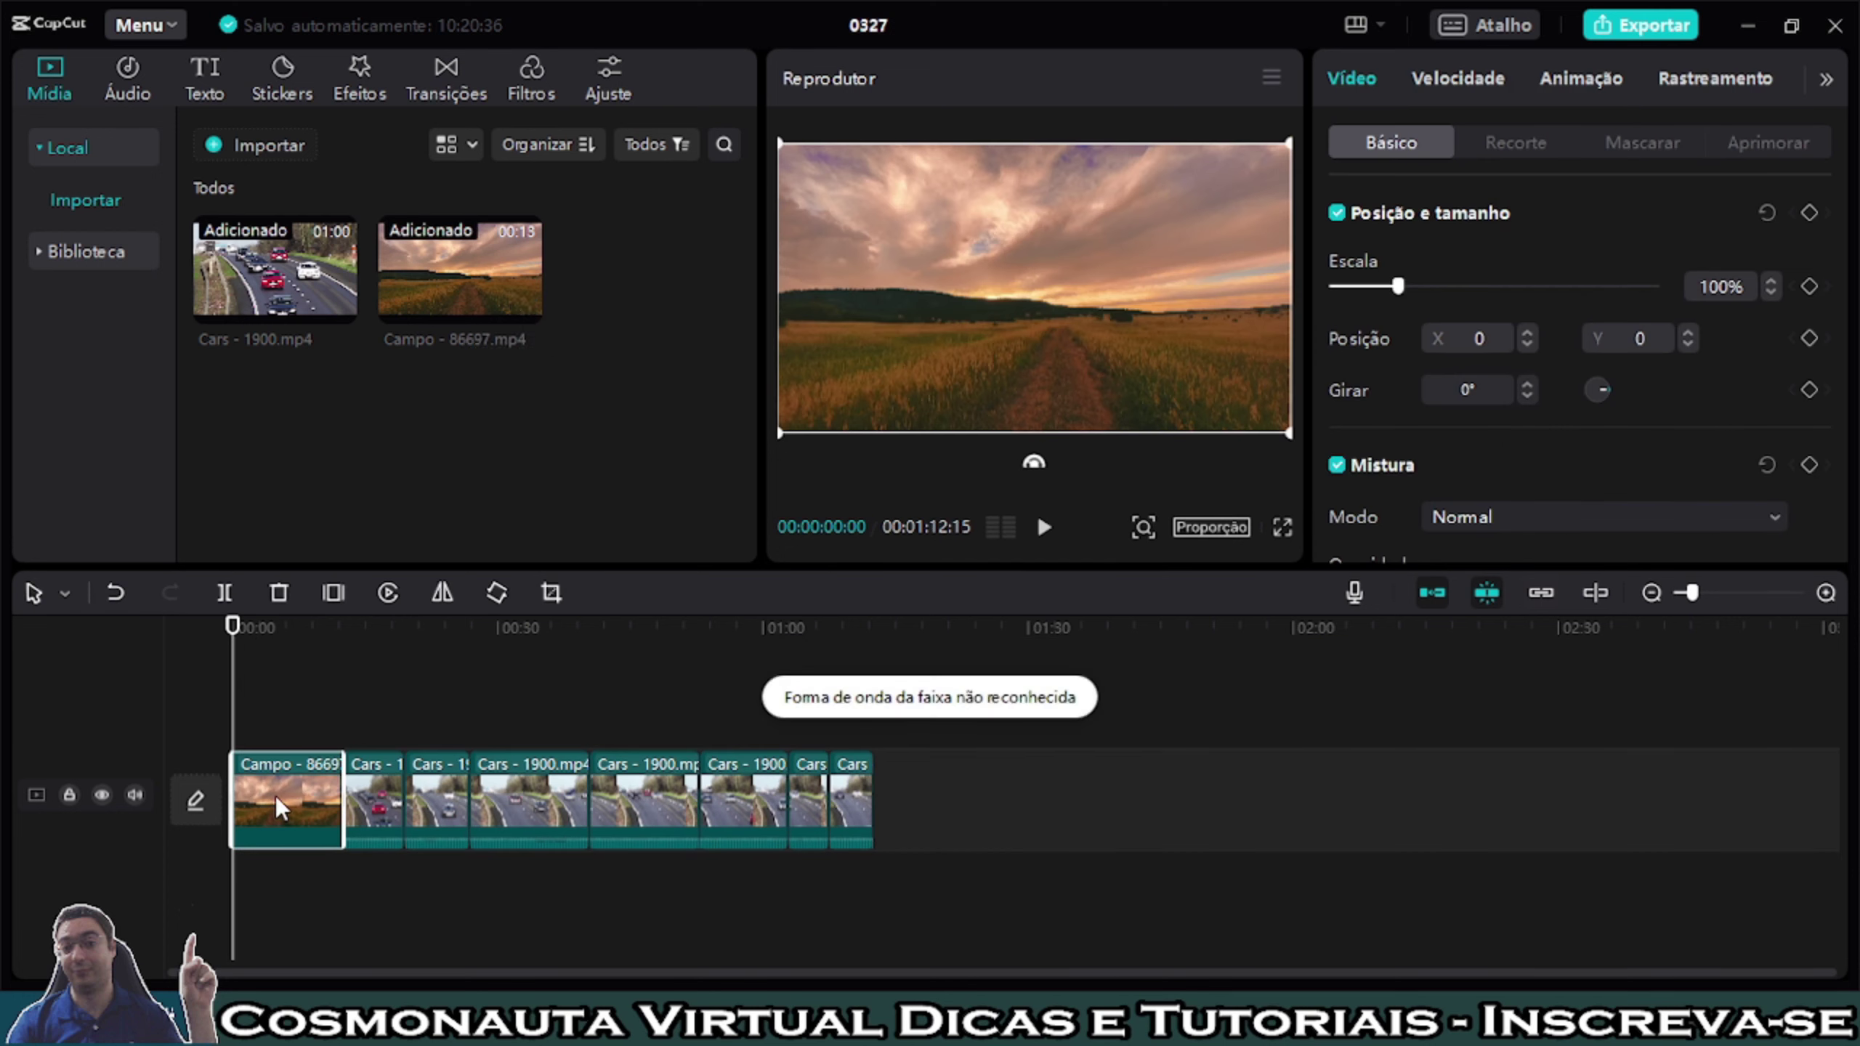
key("ctrl+z")
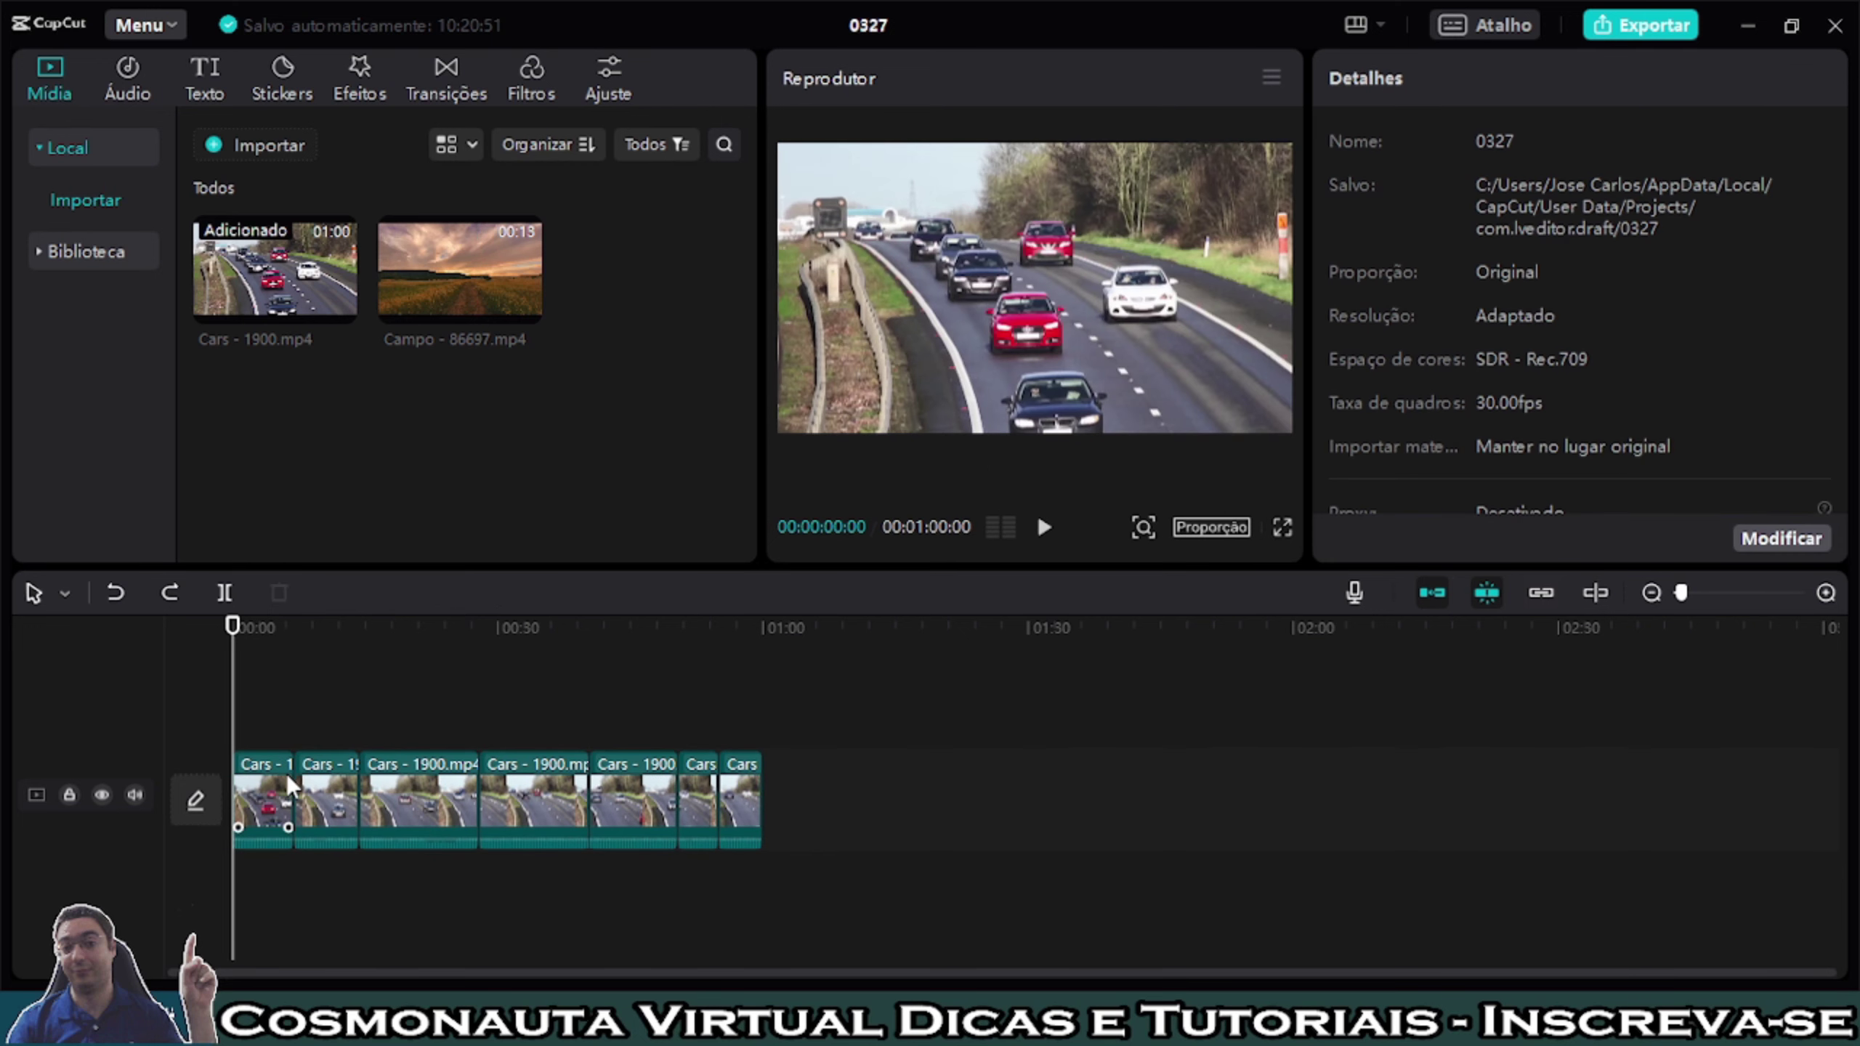
- Insert the Campo clip at the first cut, 00:00:06:28, and undo the insertion
left_click_drag(231, 627, 296, 628)
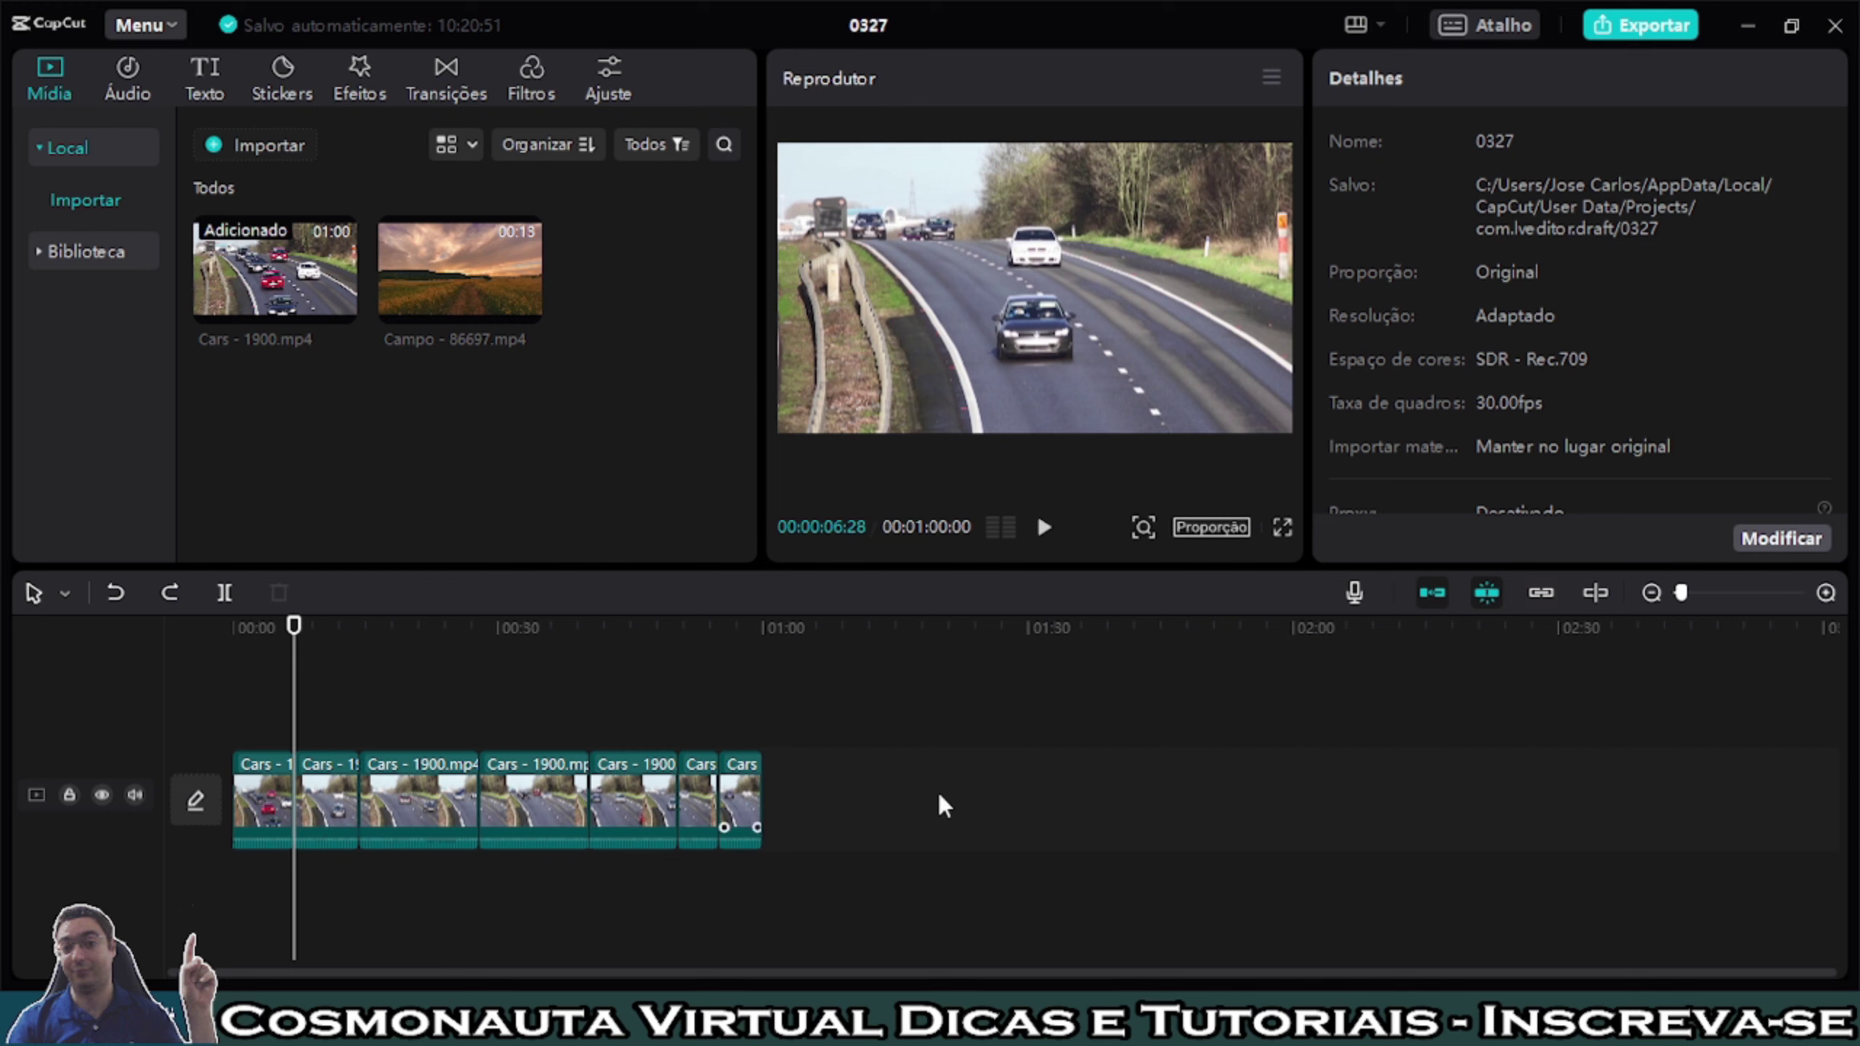
left_click(528, 308)
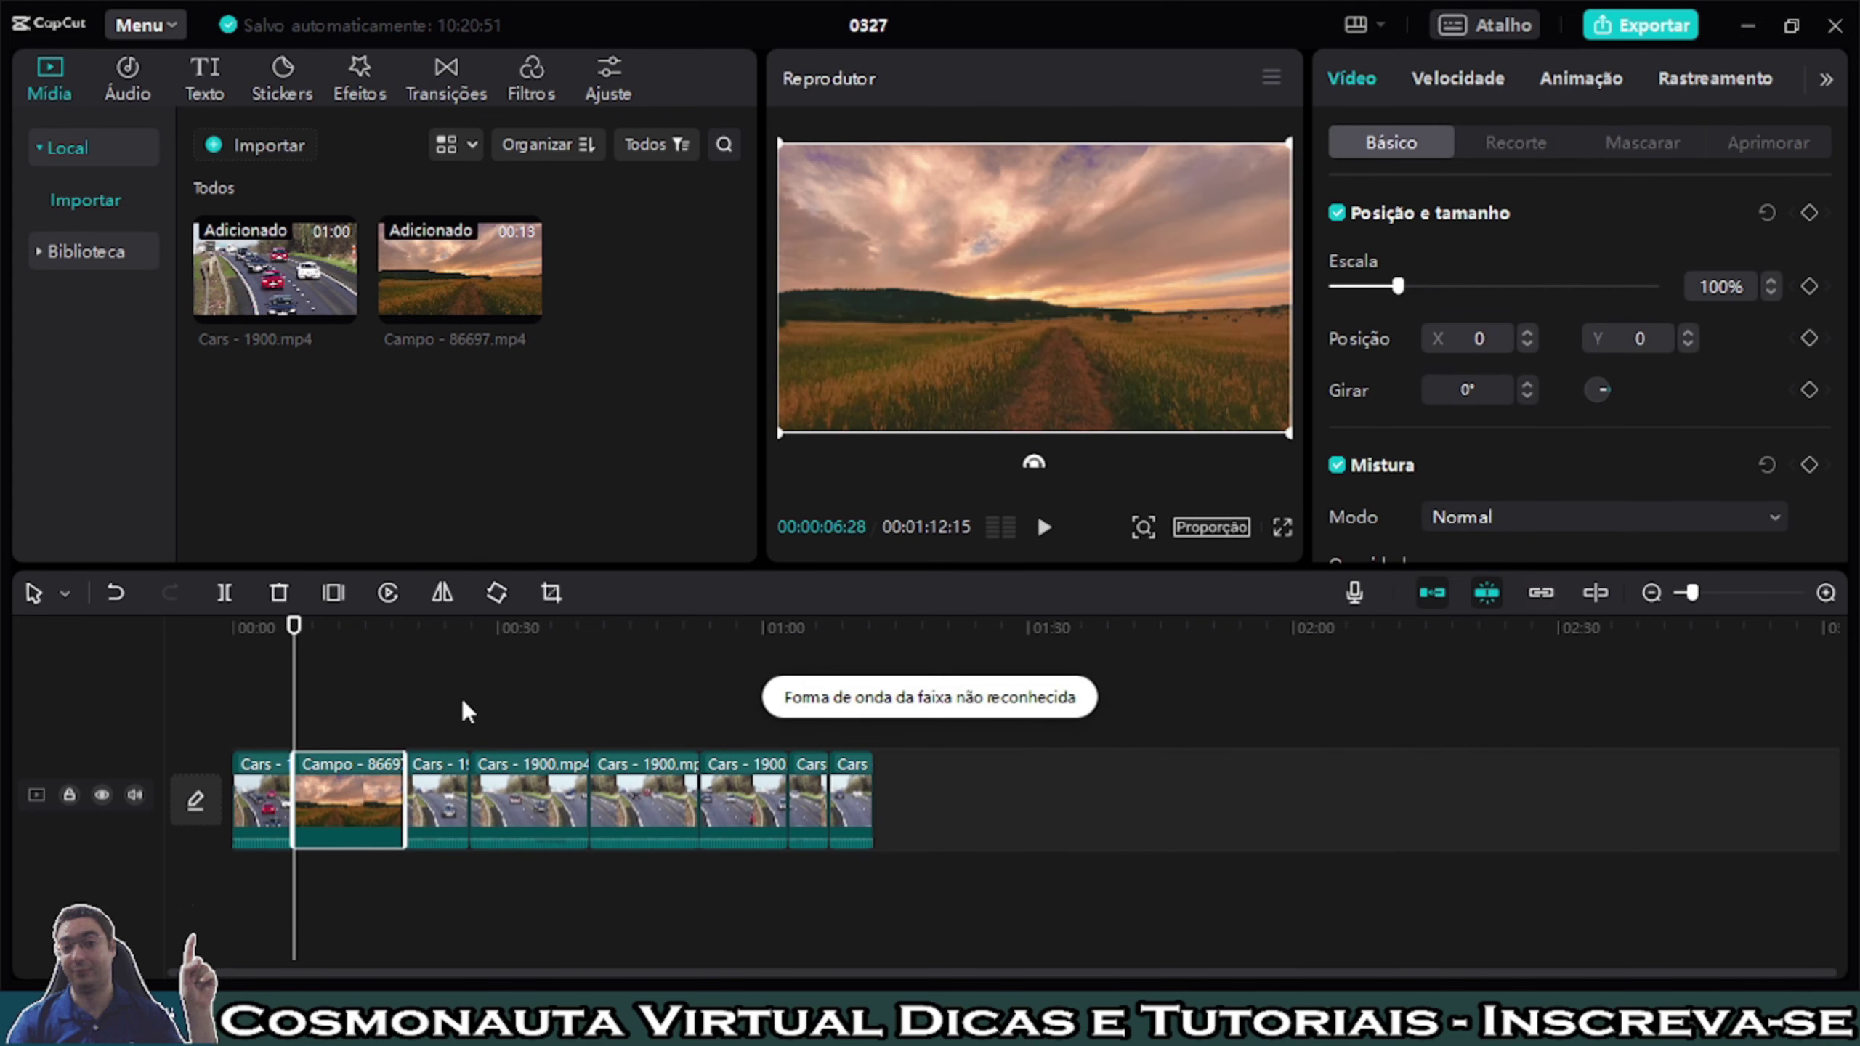
key("ctrl+z")
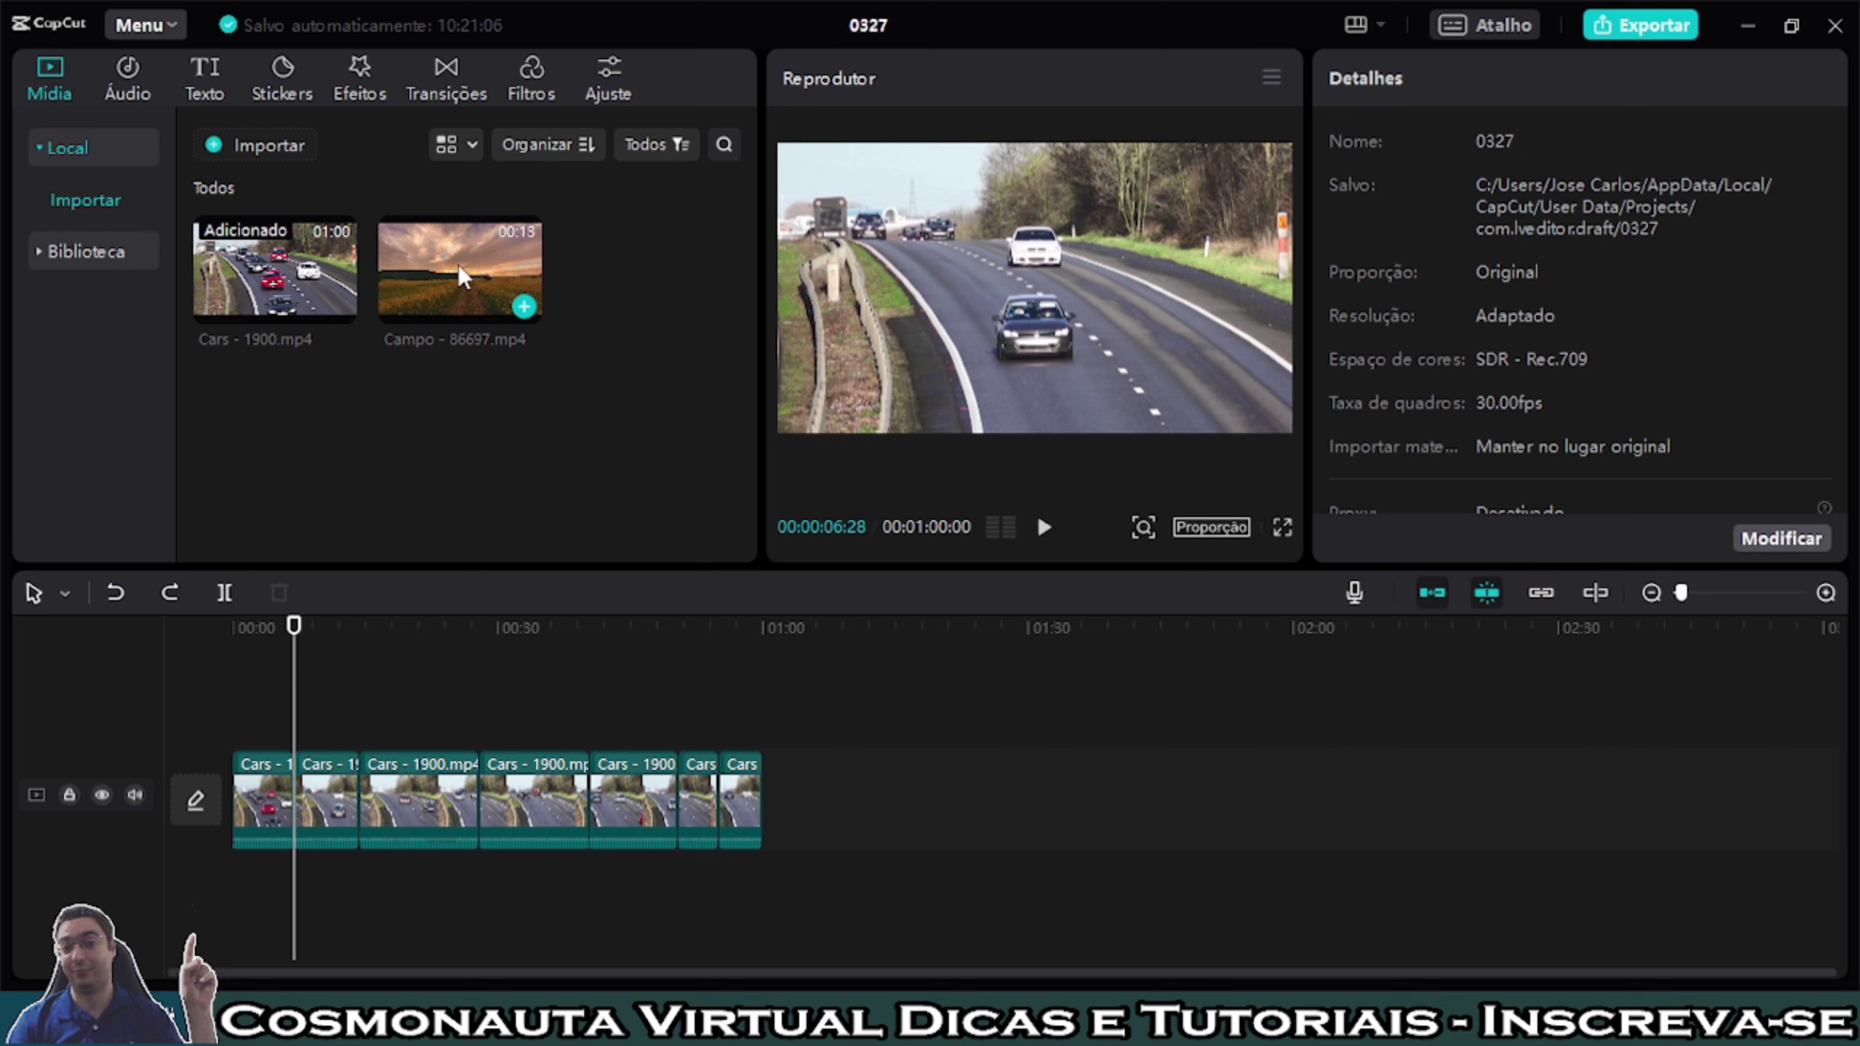
- Place the Campo clip directly between the third and fourth Cars segments and remove it again
left_click_drag(465, 265, 513, 312)
left_click_drag(471, 282, 471, 800)
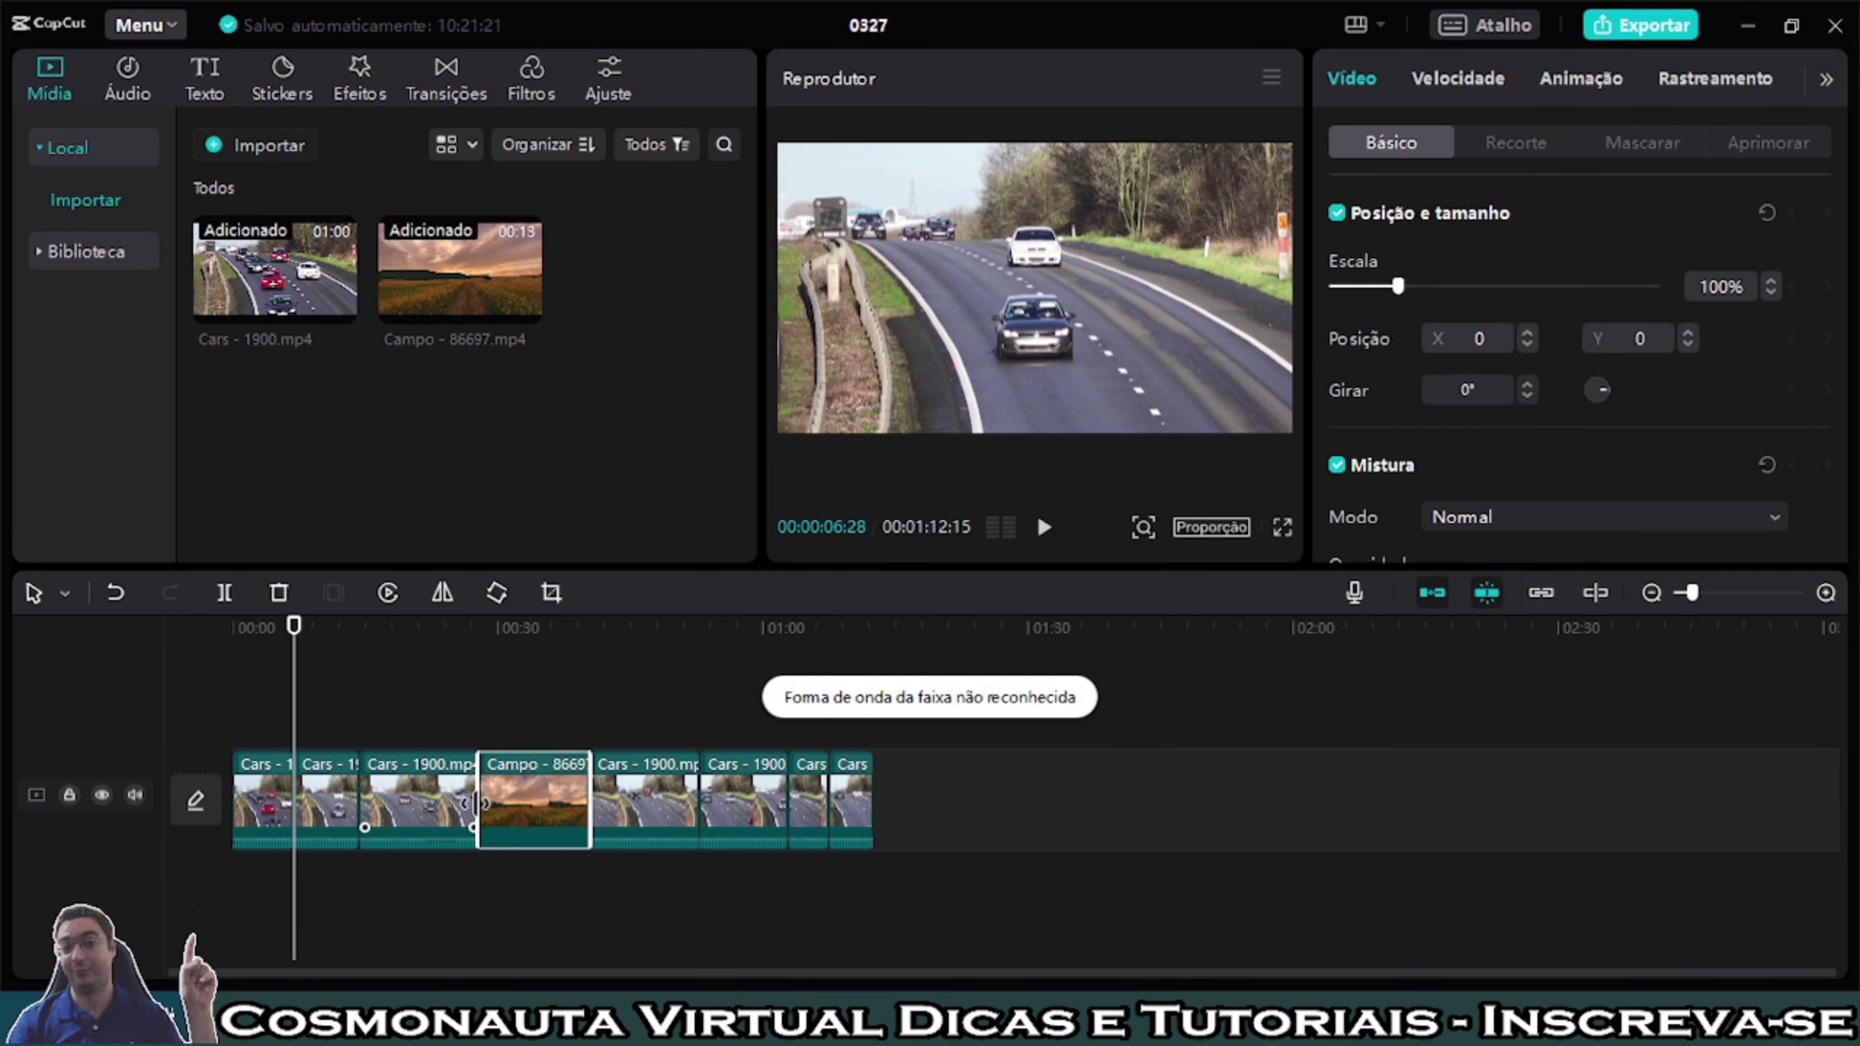
key("Delete")
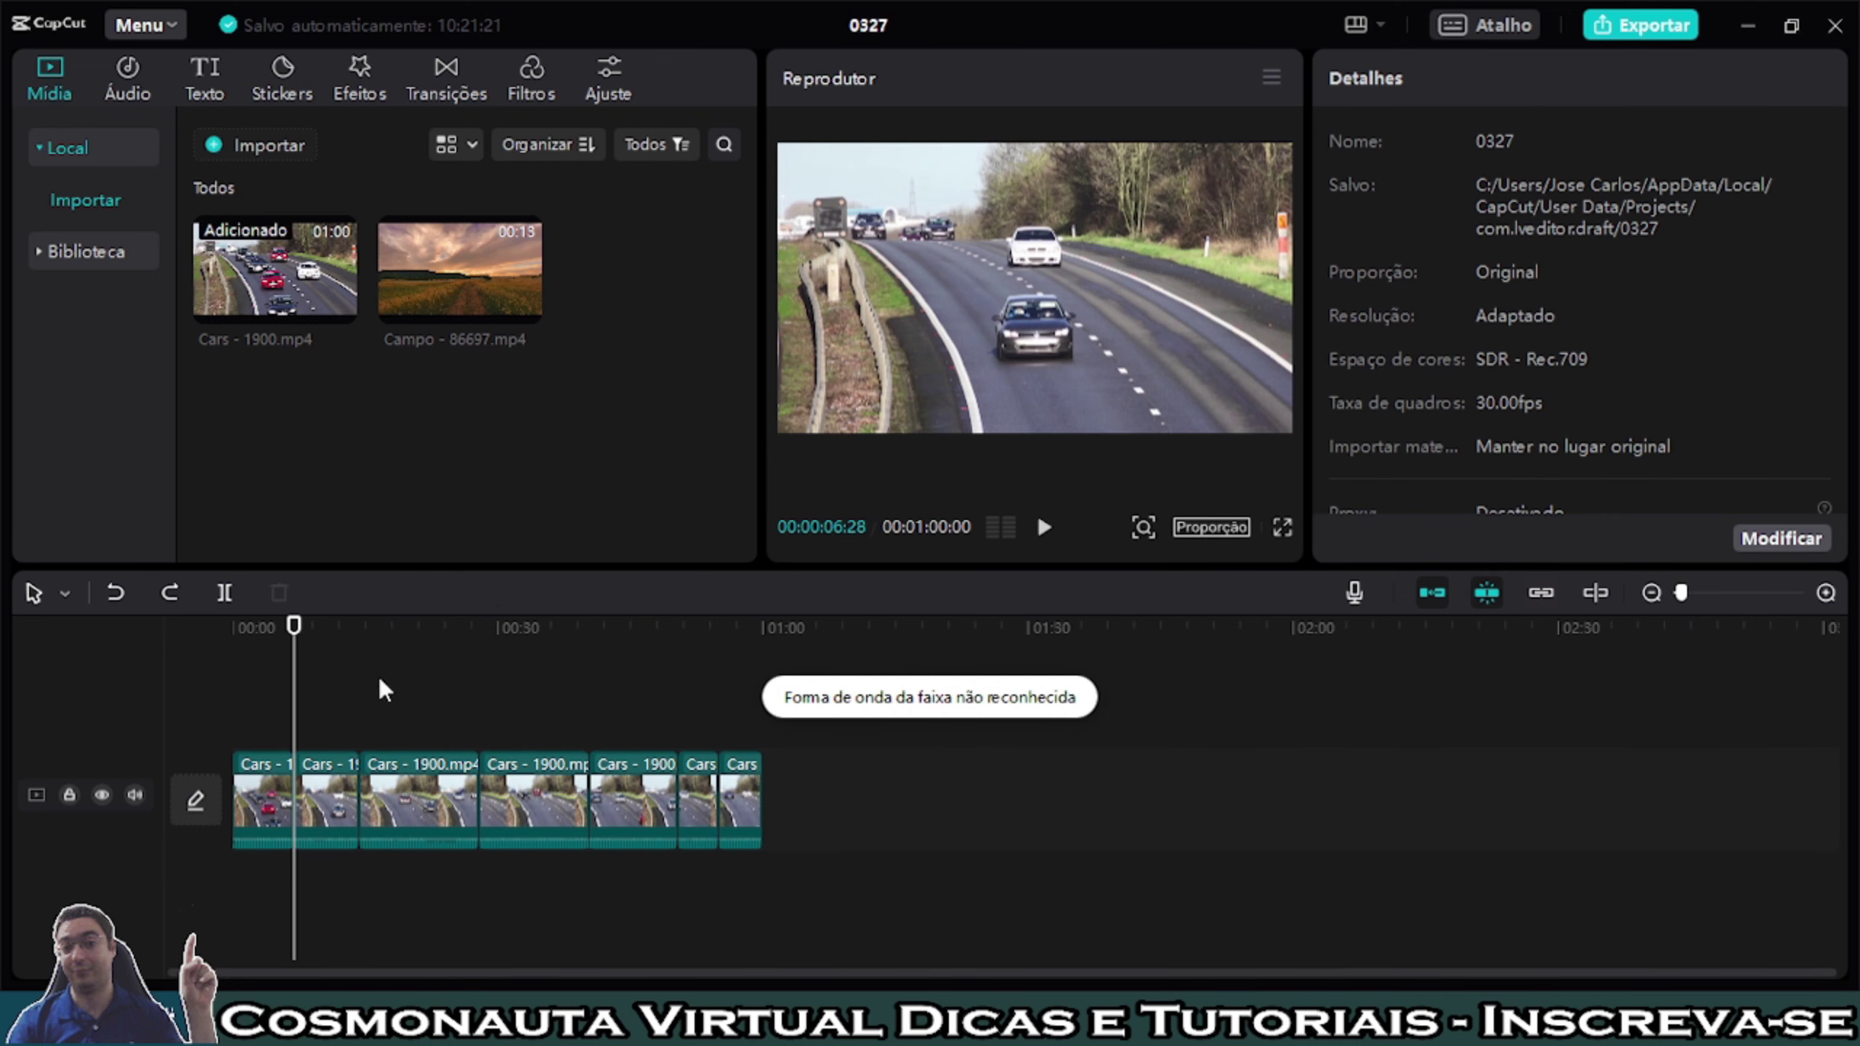
- Insert the Campo - 86697.mp4 clip at the playhead position 00:00:27:27, between the third and fourth Cars segments
left_click_drag(294, 629, 476, 660)
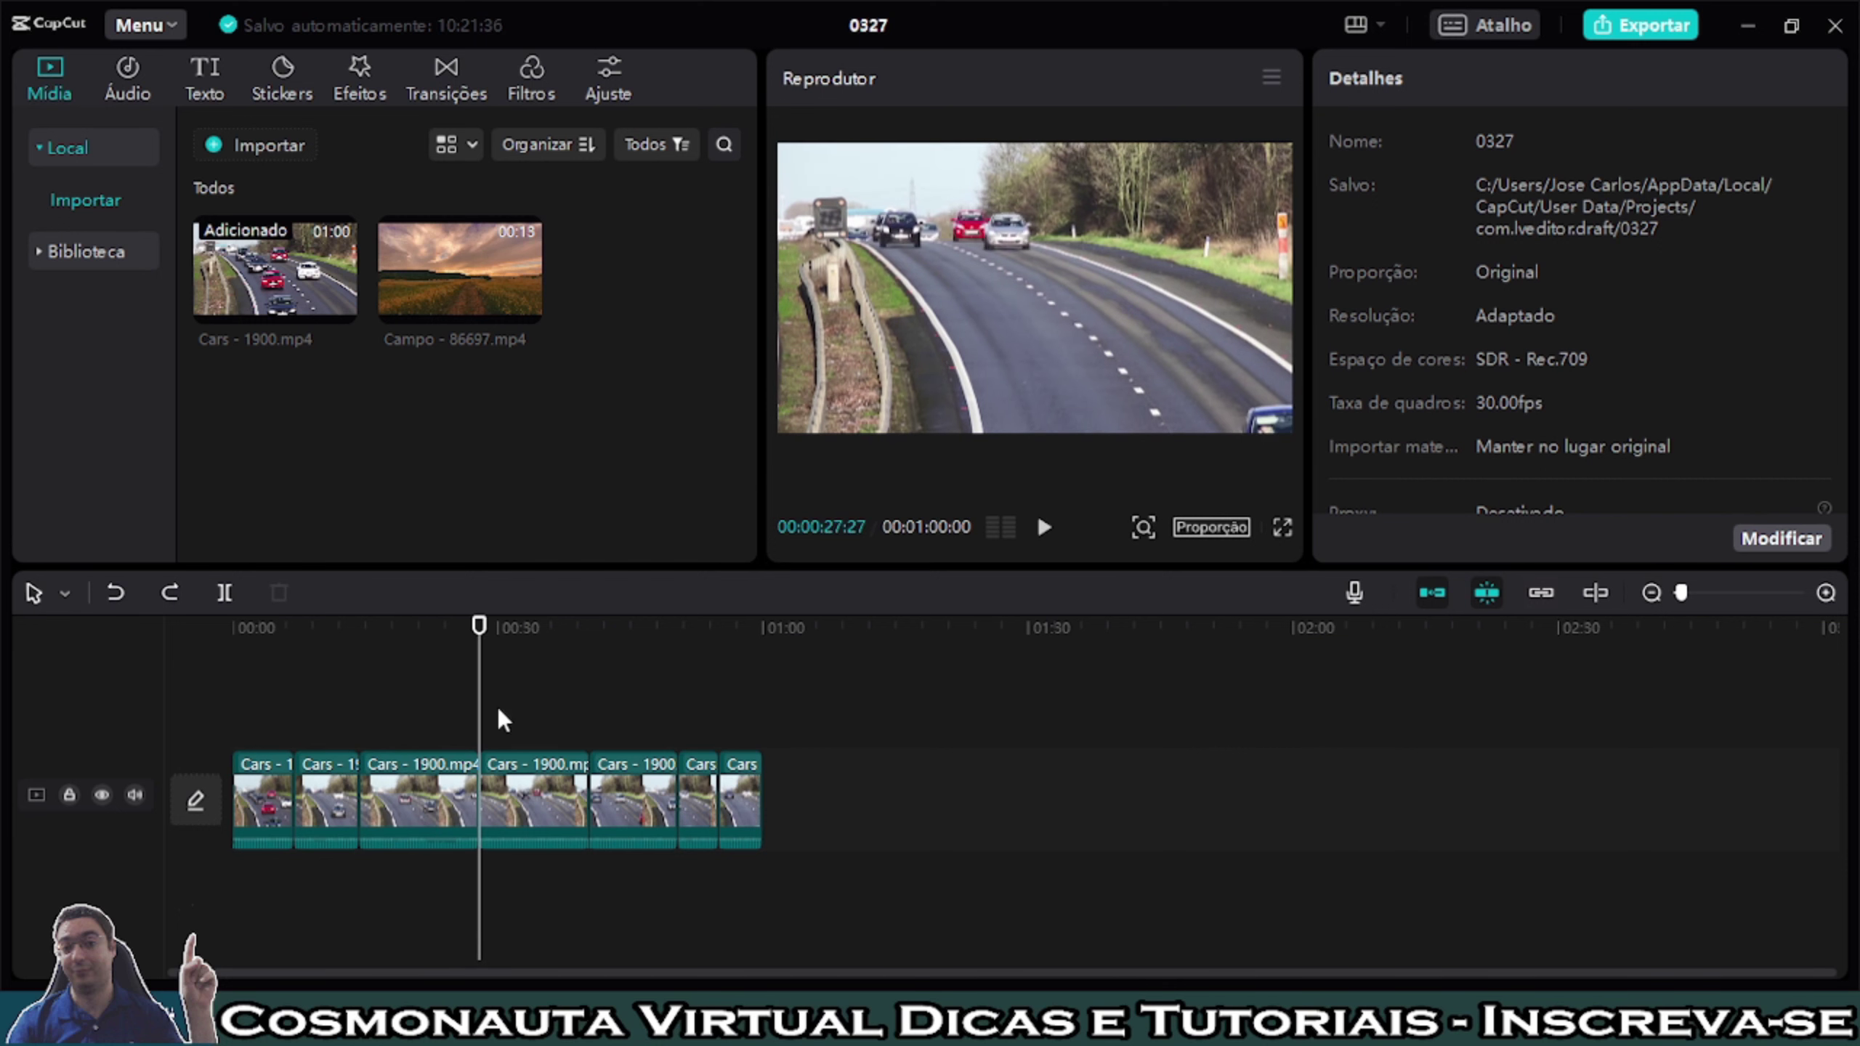
left_click(529, 305)
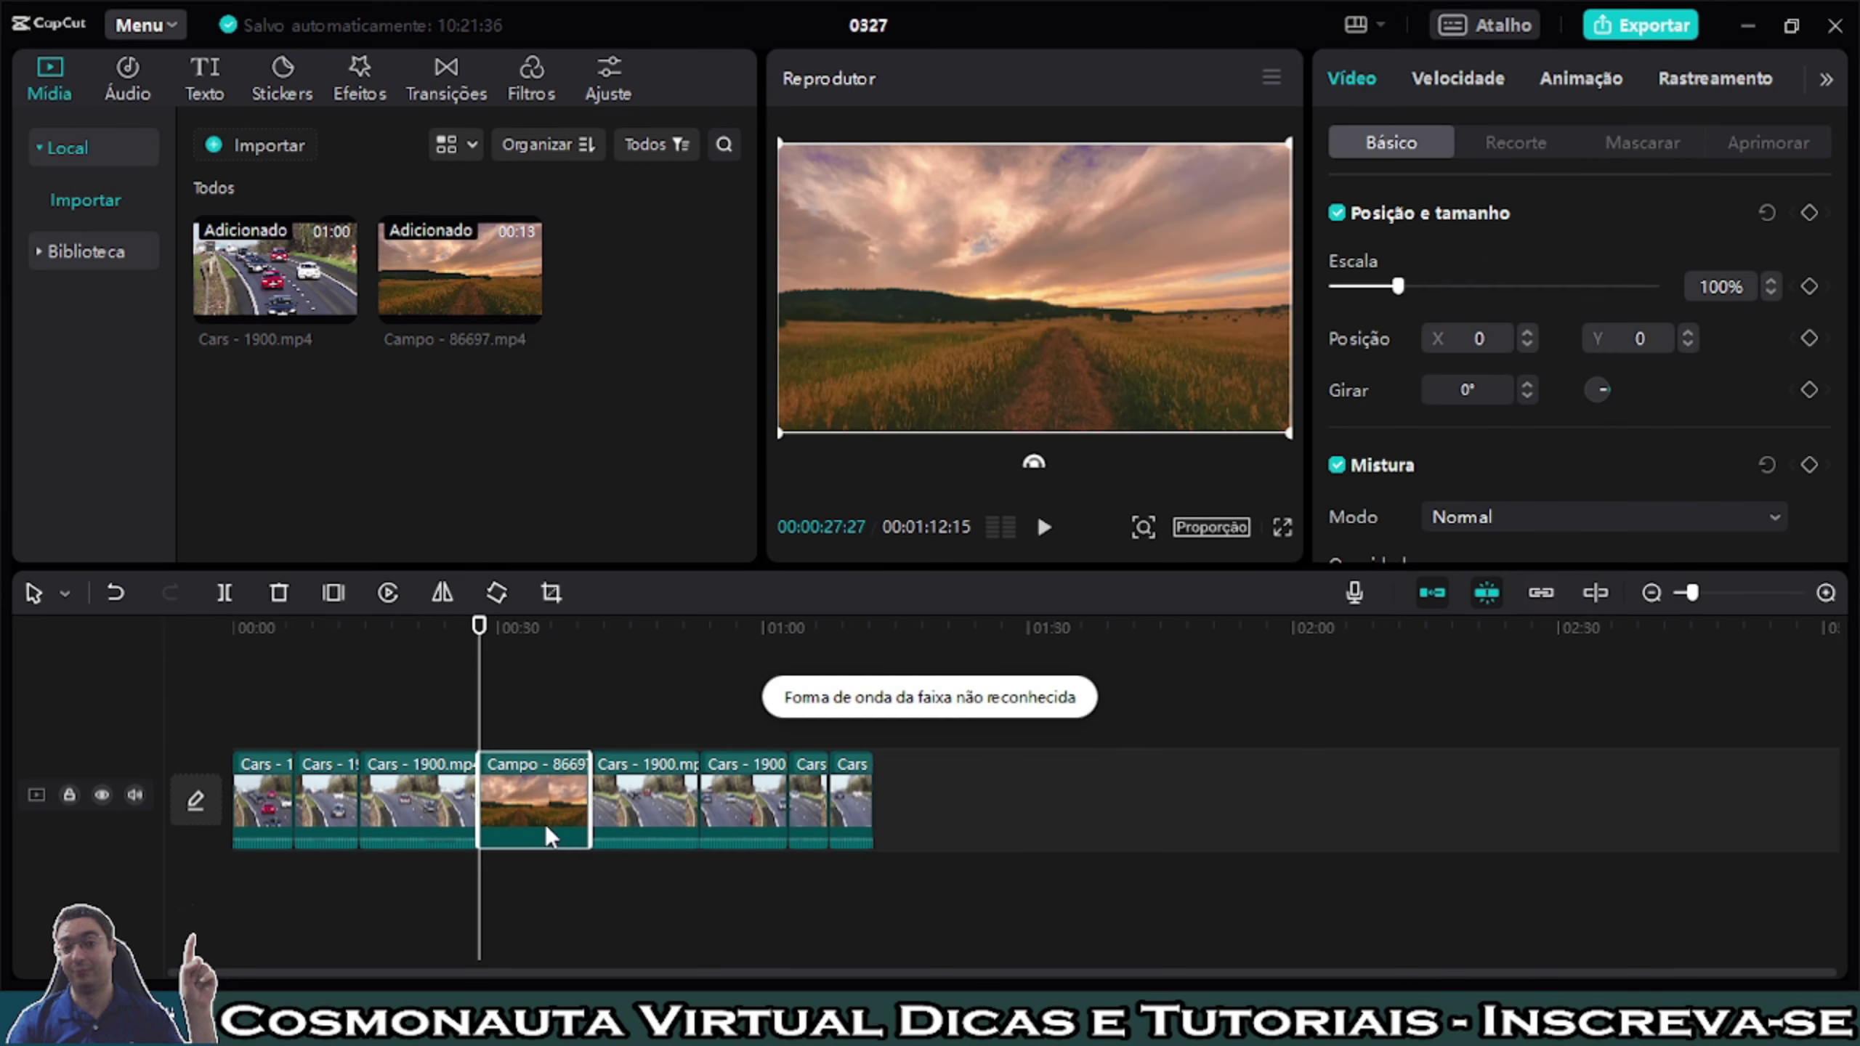